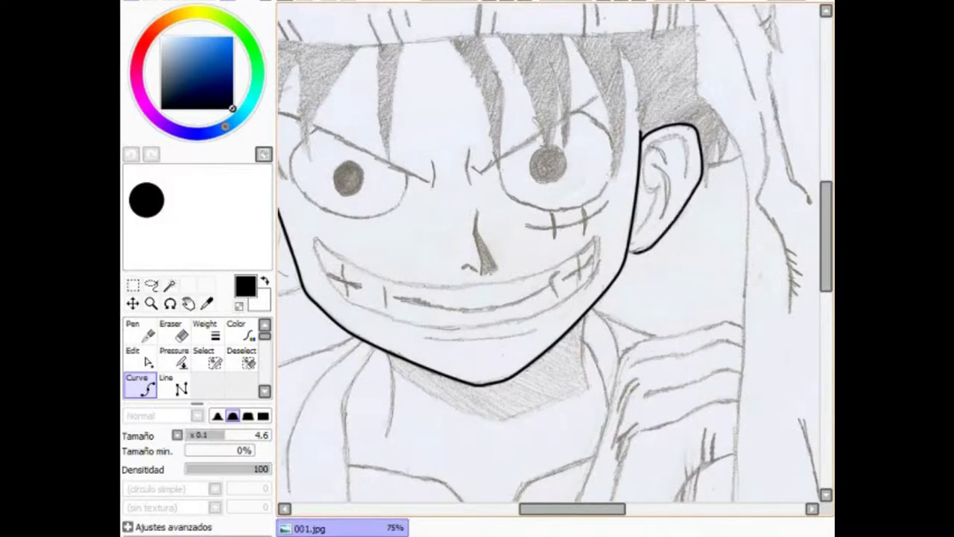
# Step: Trace the left eye, both brow creases, the adjoining hair strands and the neck lines in black with the Curve tool
pyautogui.hscroll(-3, 548, 259)
pyautogui.click(432, 66)
pyautogui.click(447, 163)
pyautogui.click(448, 125)
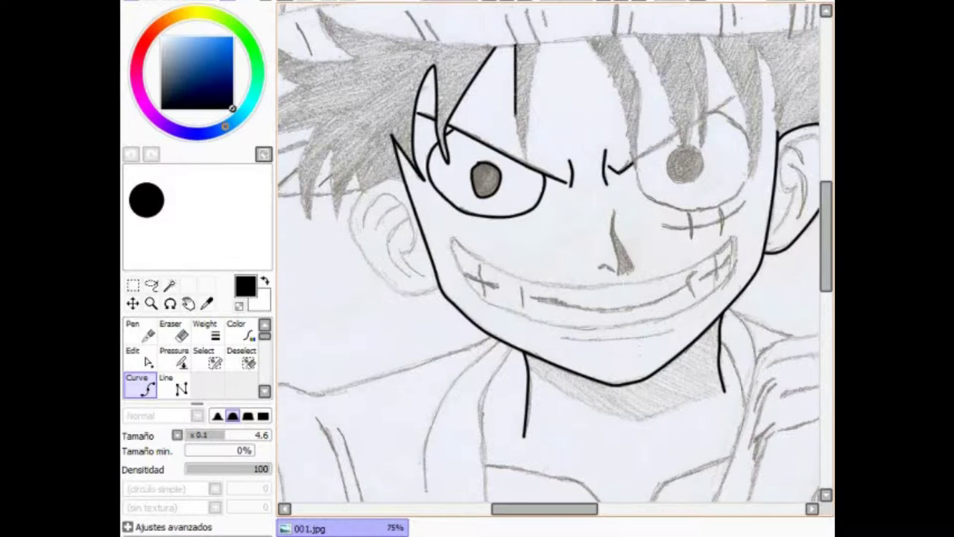
# Step: Trace the two central fringe strands and the hat's lower edge above the forehead
pyautogui.click(525, 161)
pyautogui.click(656, 33)
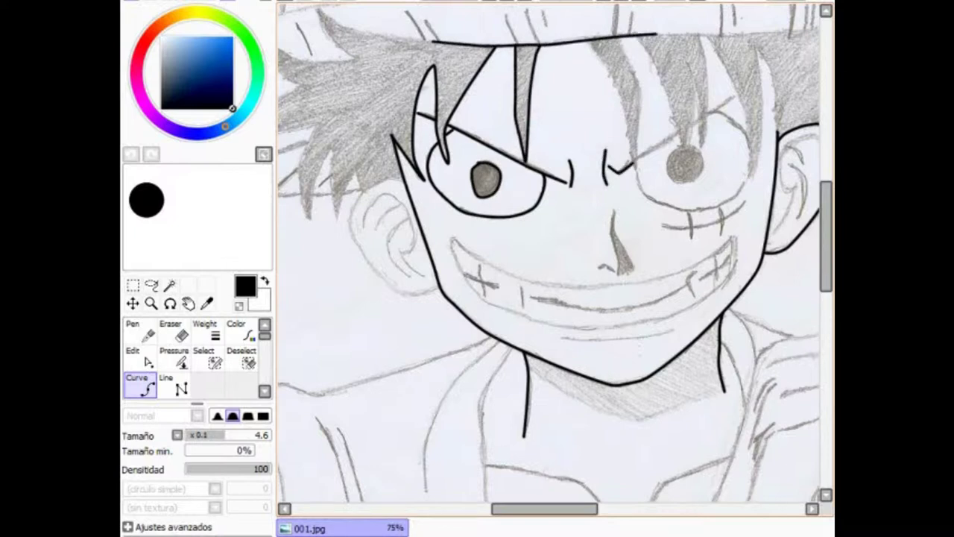
pyautogui.click(589, 41)
pyautogui.click(635, 170)
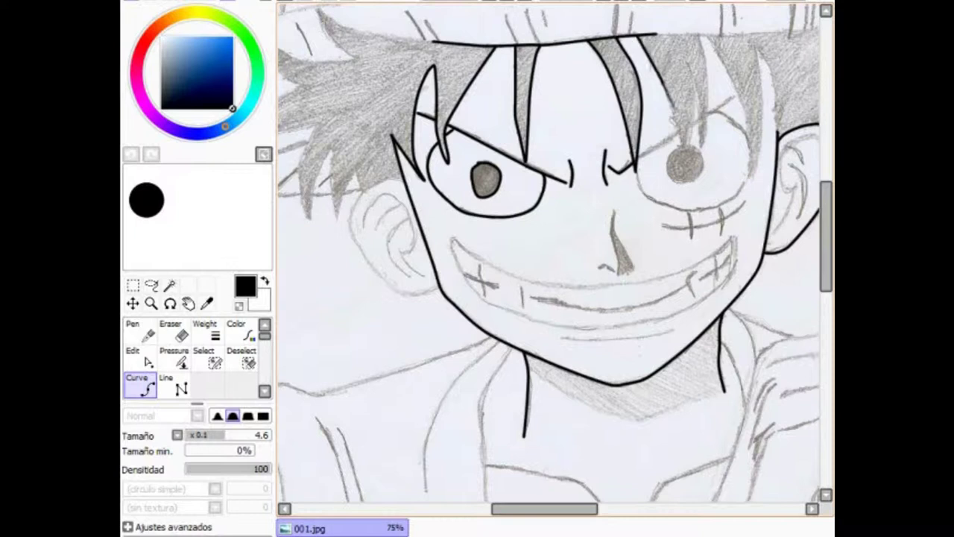
# Step: Trace the fringe strands over the right eye and extend the hat's lower edge across them
pyautogui.click(686, 156)
pyautogui.click(704, 37)
pyautogui.click(788, 32)
pyautogui.click(706, 37)
pyautogui.click(750, 184)
pyautogui.click(761, 56)
pyautogui.click(776, 135)
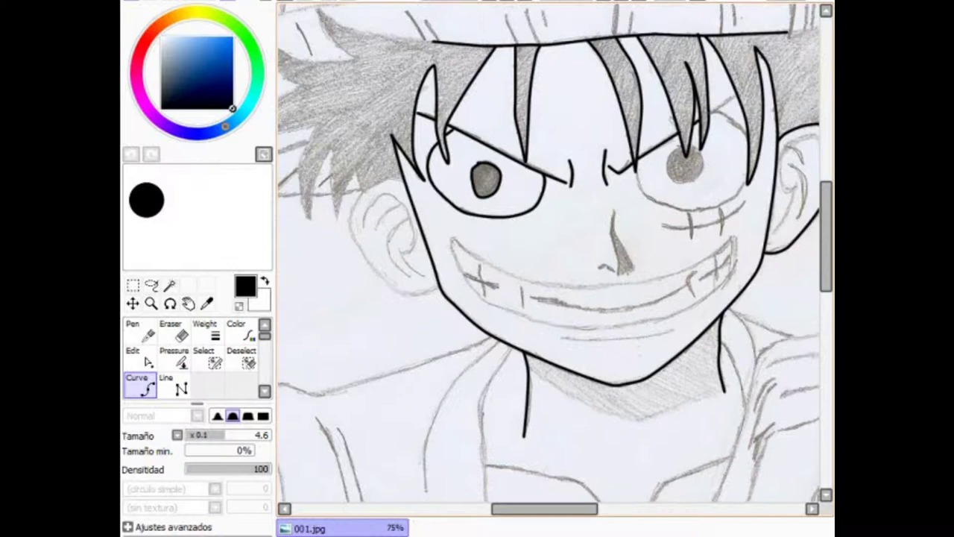
# Step: Trace the right eye's outline and pupil, plus the curved scar with its stitches beneath it
pyautogui.click(671, 205)
pyautogui.click(745, 183)
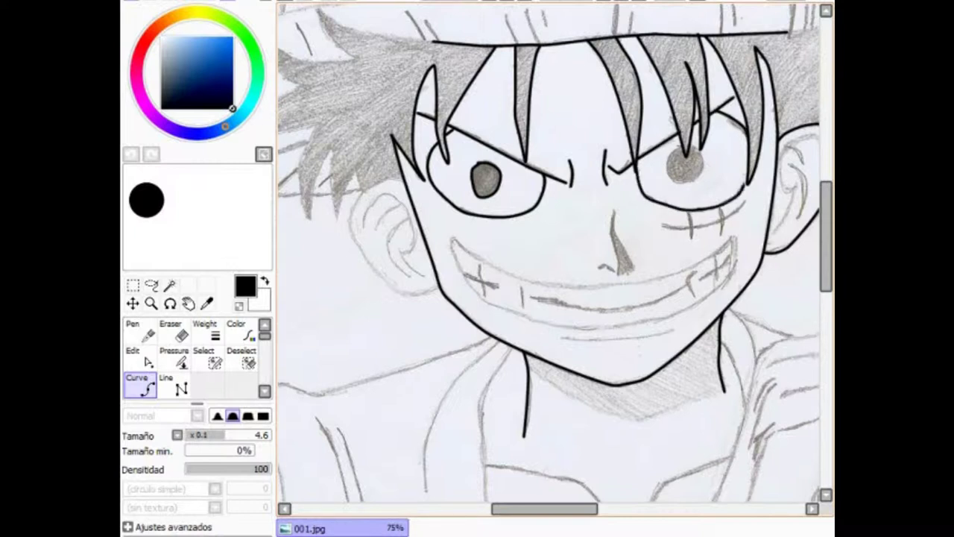
pyautogui.click(663, 226)
pyautogui.click(744, 203)
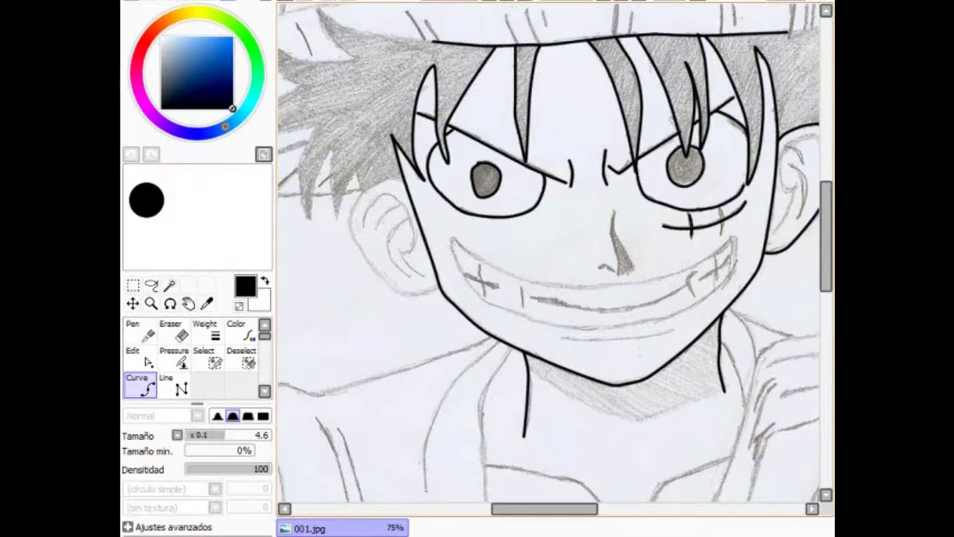
# Step: Trace the nose and the wide grin, including its teeth lines and the crease under the lower lip
pyautogui.click(452, 240)
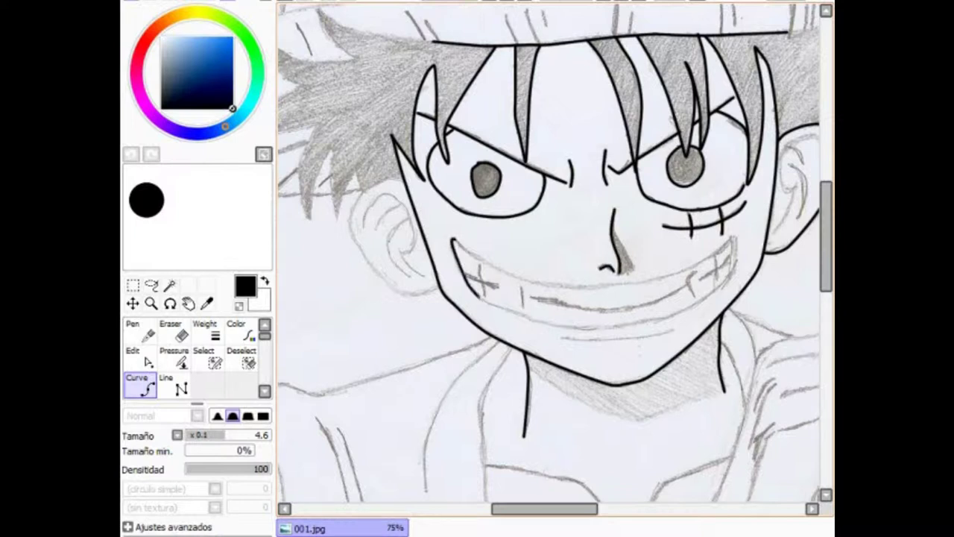
pyautogui.click(596, 326)
pyautogui.click(734, 239)
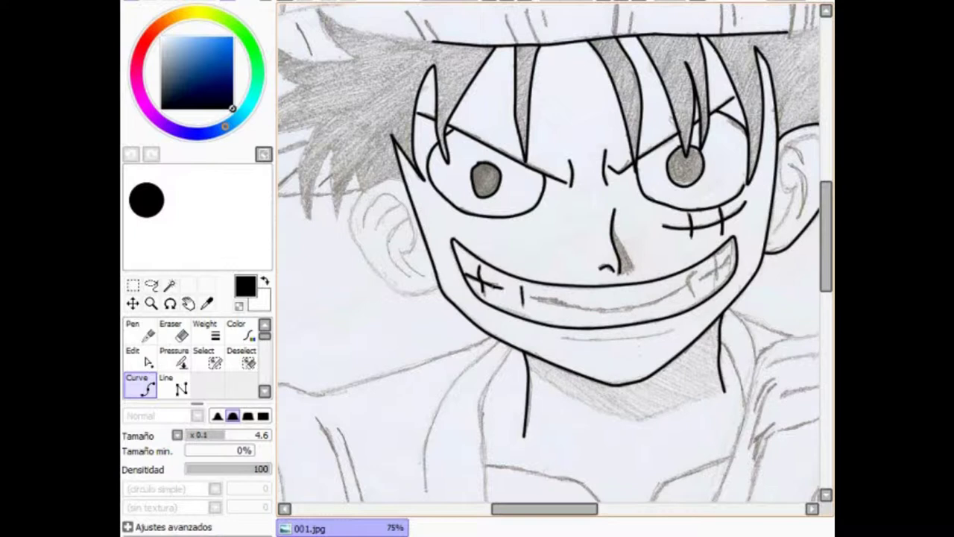
pyautogui.click(532, 301)
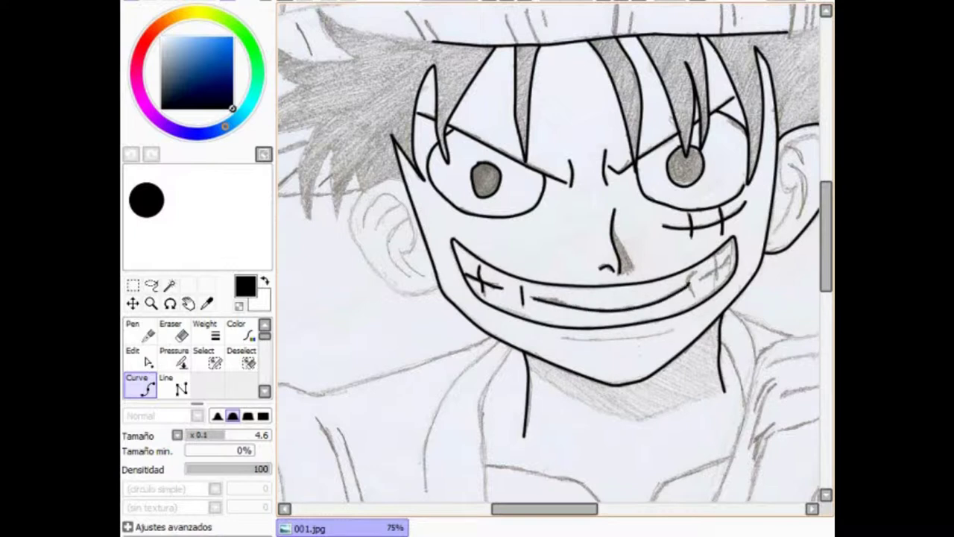
pyautogui.click(561, 340)
pyautogui.click(677, 329)
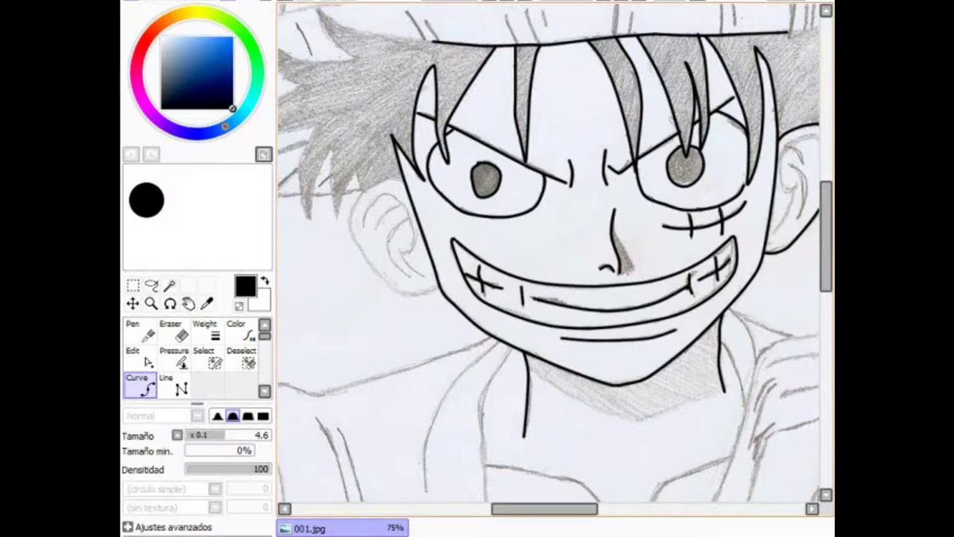
# Step: Trace the outline of the left ear and the inner folds of both ears
pyautogui.moveTo(371, 188)
pyautogui.mouseDown()
pyautogui.moveTo(362, 254)
pyautogui.moveTo(439, 297)
pyautogui.mouseUp()
pyautogui.click(388, 196)
pyautogui.click(415, 225)
pyautogui.click(401, 254)
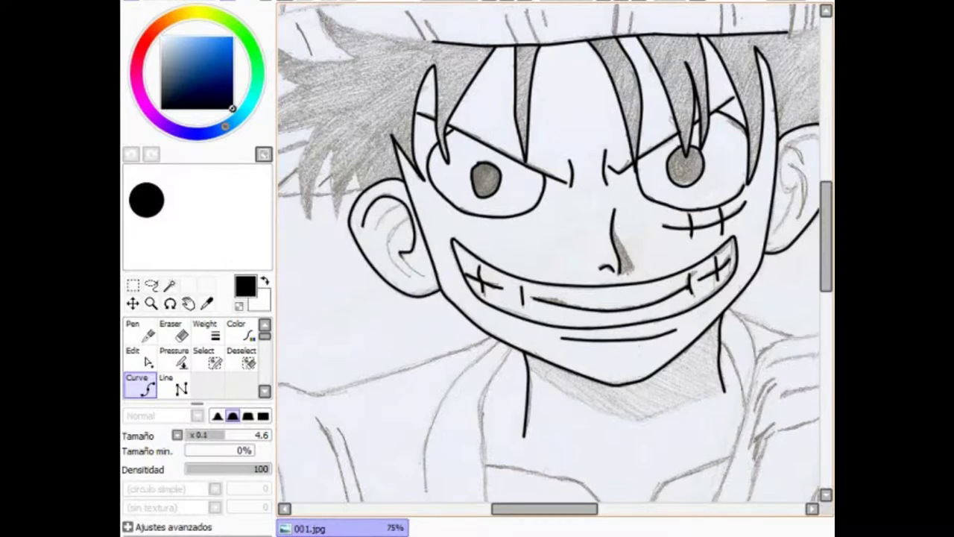
pyautogui.hscroll(5, 548, 260)
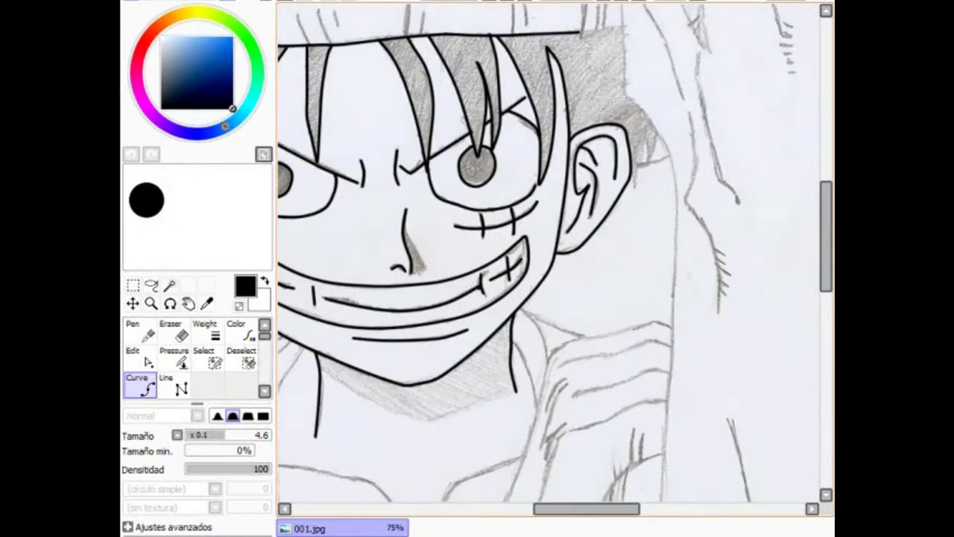
# Step: Trace the hat's right edge and the curved outline of its crown on both sides
pyautogui.scroll(5, 555, 253)
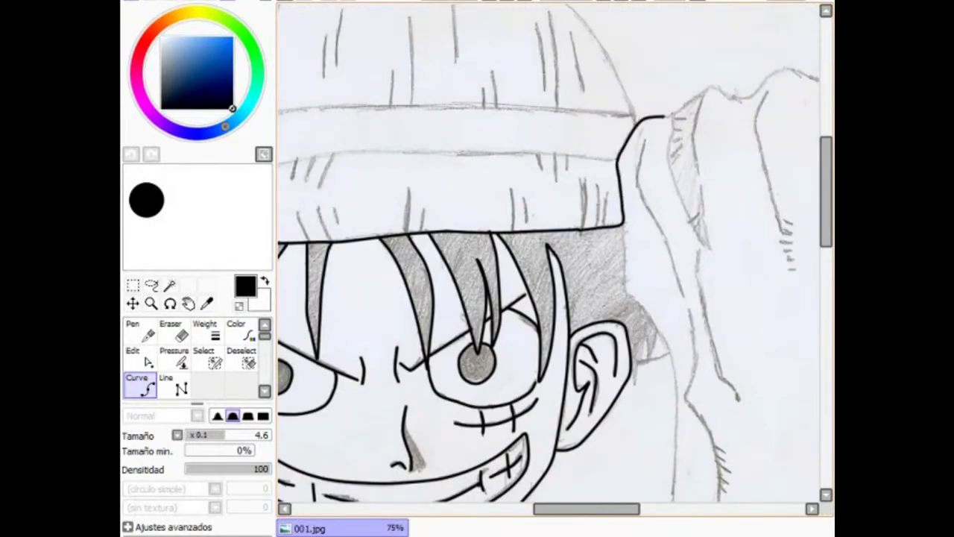
pyautogui.scroll(4, 555, 254)
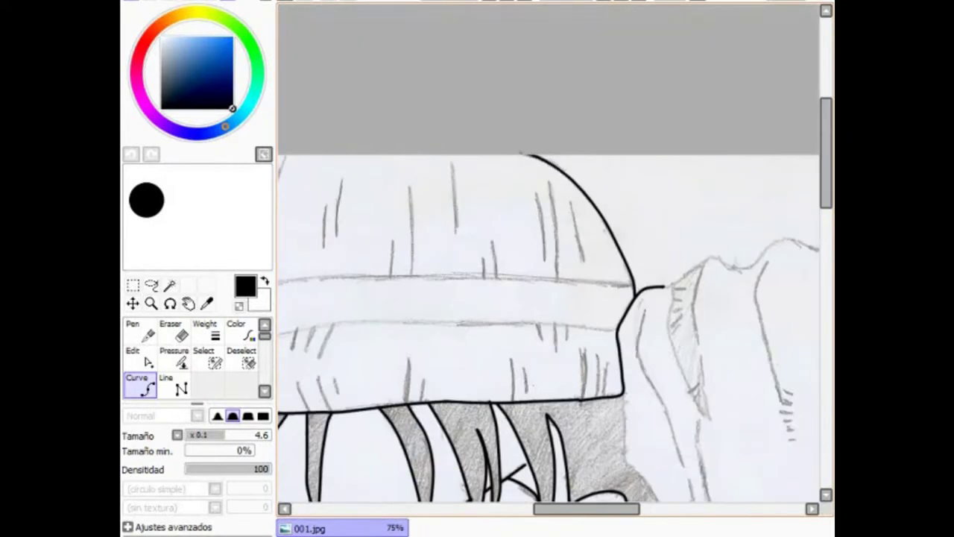
pyautogui.hscroll(-6, 556, 254)
pyautogui.click(432, 382)
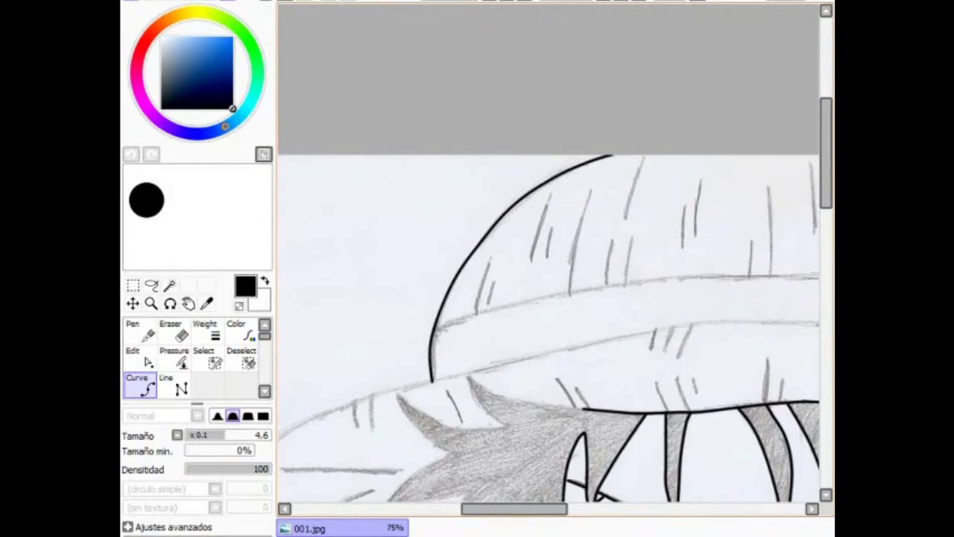
# Step: Trace the upper and lower lines of the hat band across the crown
pyautogui.hscroll(9, 549, 328)
pyautogui.press('Return')
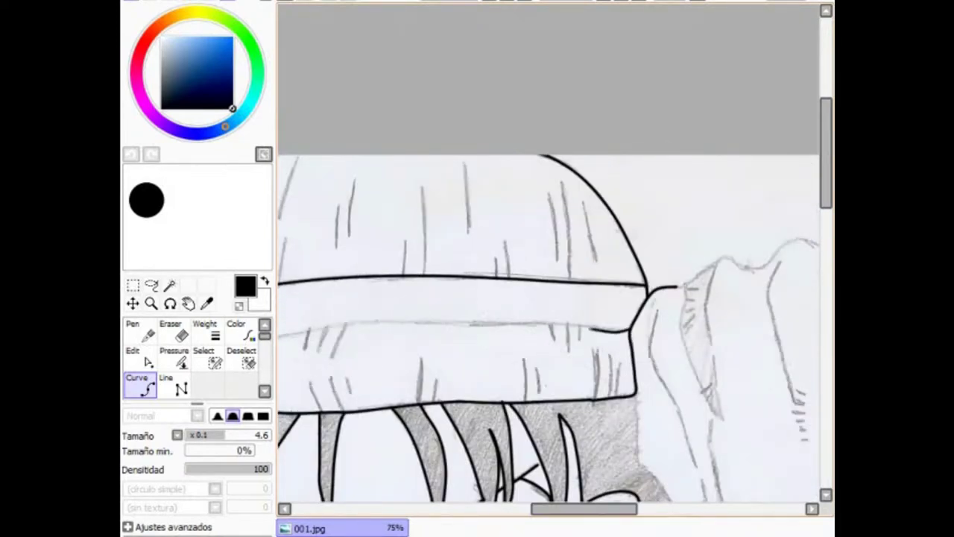
pyautogui.press('Return')
pyautogui.hscroll(-8, 549, 328)
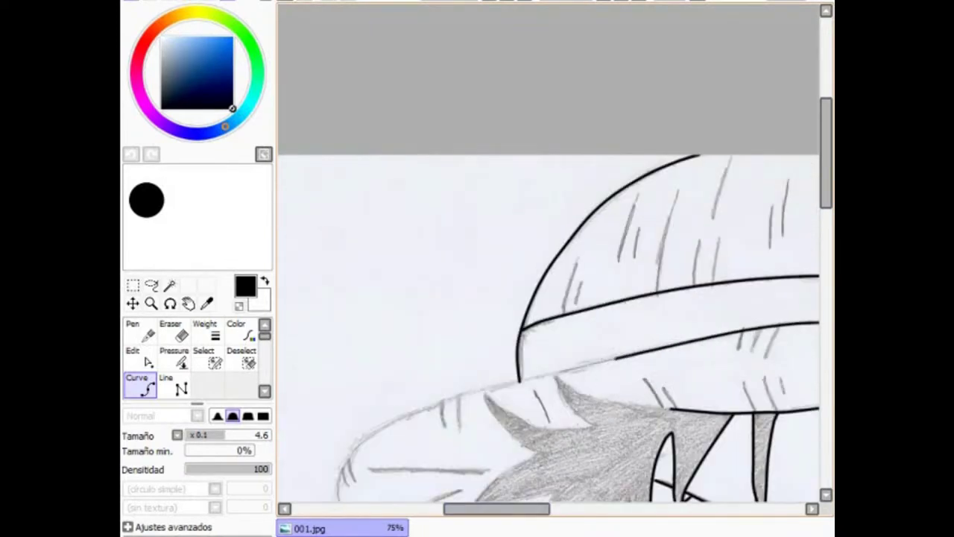
# Step: Trace the hat's left brim and the spiky hair tufts beneath it beside the left ear
pyautogui.scroll(-8, 549, 328)
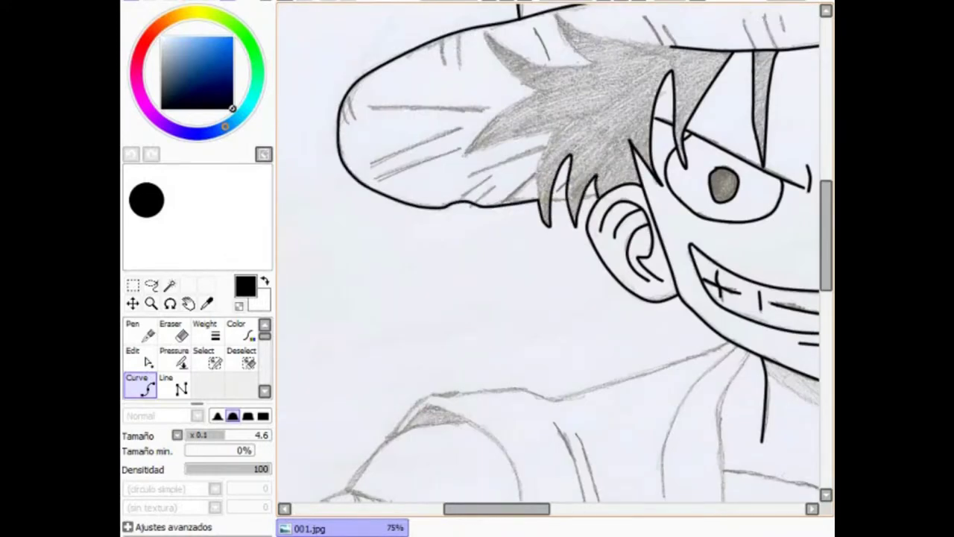
pyautogui.click(464, 157)
pyautogui.click(529, 96)
pyautogui.click(486, 31)
pyautogui.click(589, 67)
# Step: Trace the hair spikes behind the right ear and the inner edge of the raised forearm down its length
pyautogui.hscroll(8, 549, 254)
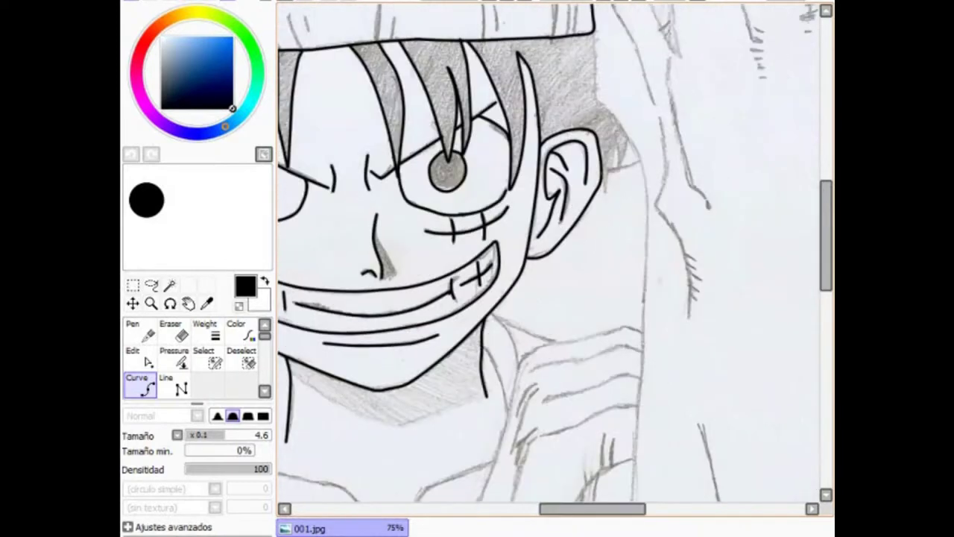
pyautogui.click(625, 144)
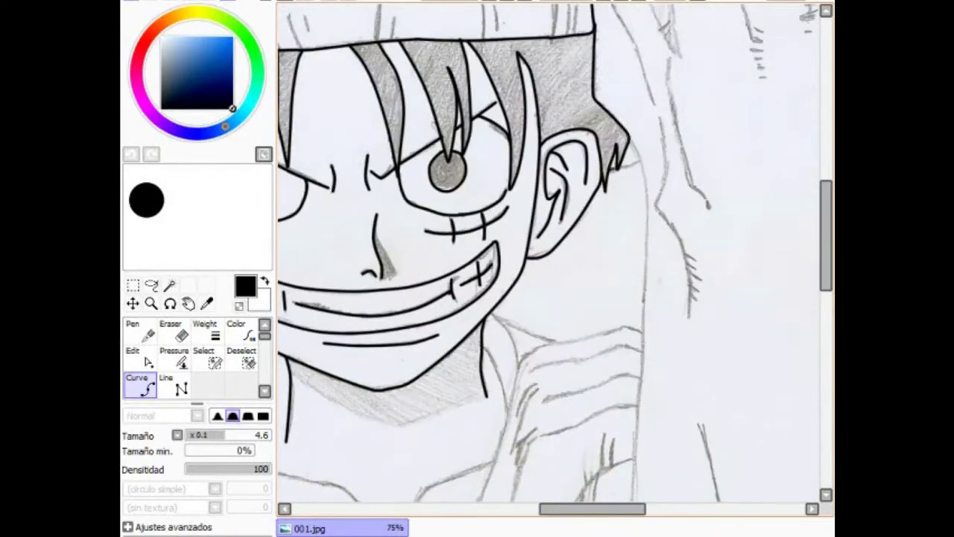
pyautogui.click(640, 290)
pyautogui.click(641, 377)
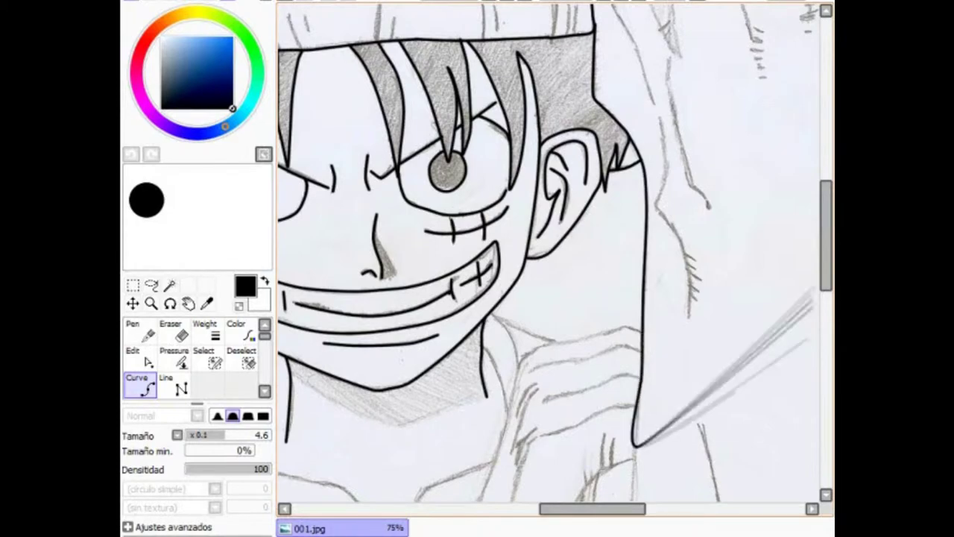
pyautogui.scroll(-5, 548, 254)
pyautogui.click(626, 246)
pyautogui.click(606, 444)
pyautogui.scroll(-2, 555, 253)
# Step: Trace the raised fist's knuckle contour and the long fold line along its inner side
pyautogui.scroll(10, 555, 254)
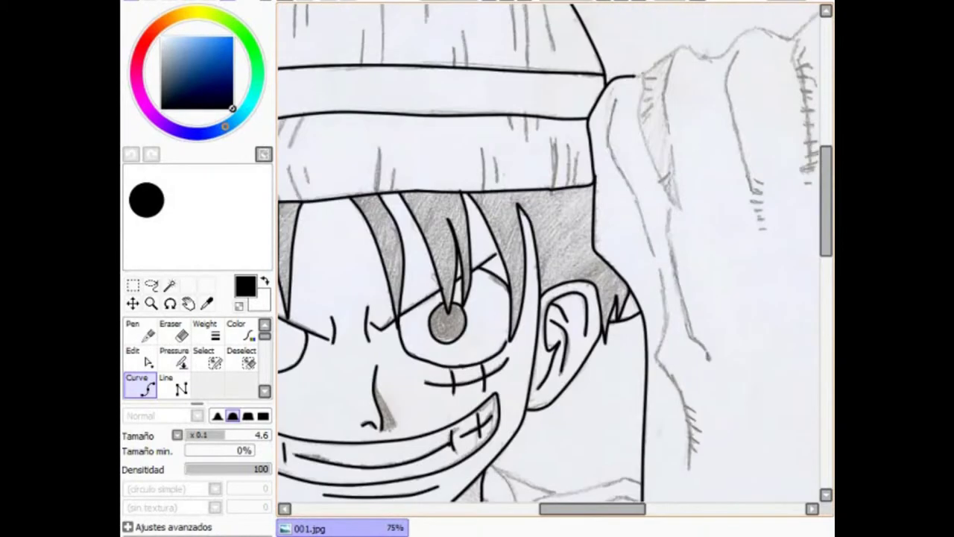
pyautogui.click(651, 253)
pyautogui.click(783, 29)
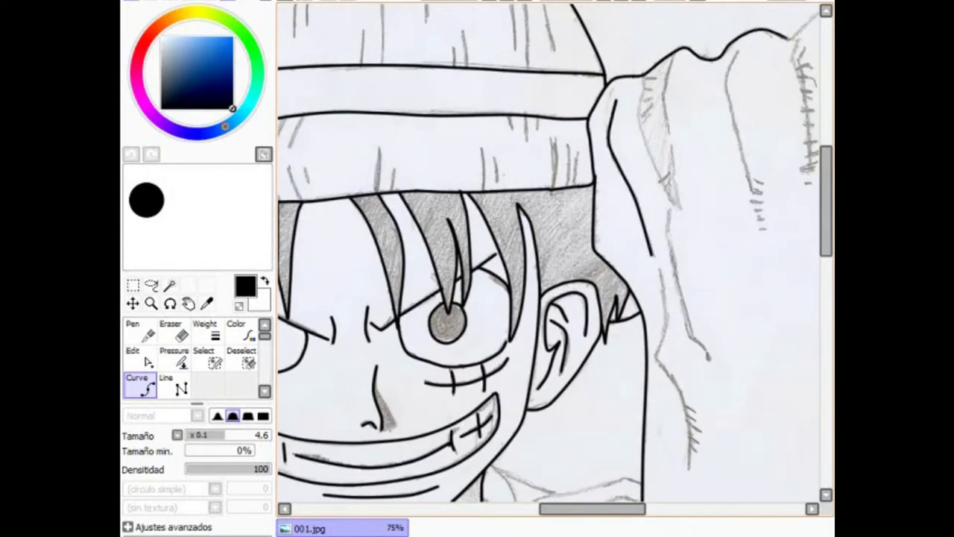
# Step: Trace the outer contour of the raised fist, the wrist and the forearm's outer edge
pyautogui.hscroll(4, 745, 149)
pyautogui.scroll(2, 671, 149)
pyautogui.click(593, 106)
pyautogui.click(693, 168)
pyautogui.click(679, 290)
pyautogui.click(630, 410)
pyautogui.click(612, 462)
pyautogui.scroll(-3, 611, 462)
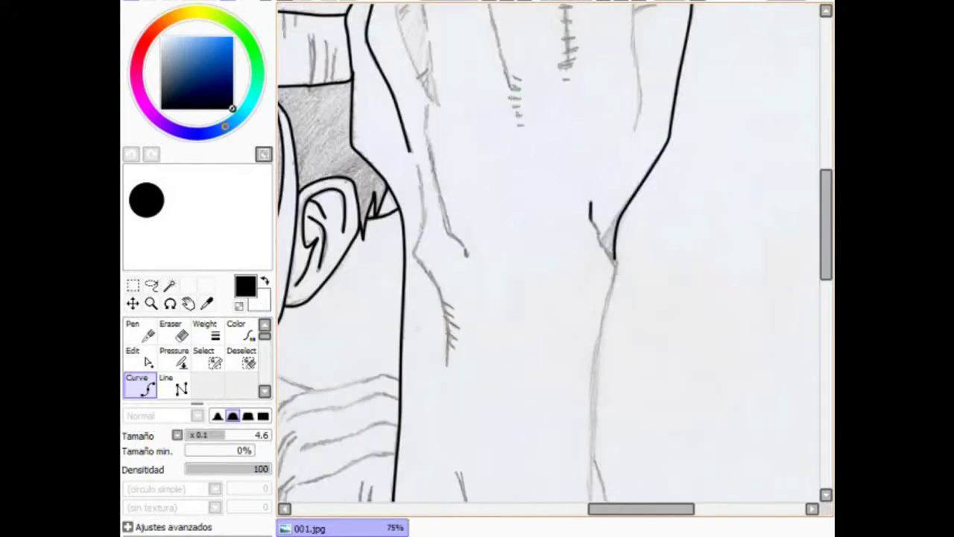
pyautogui.scroll(-10, 826, 291)
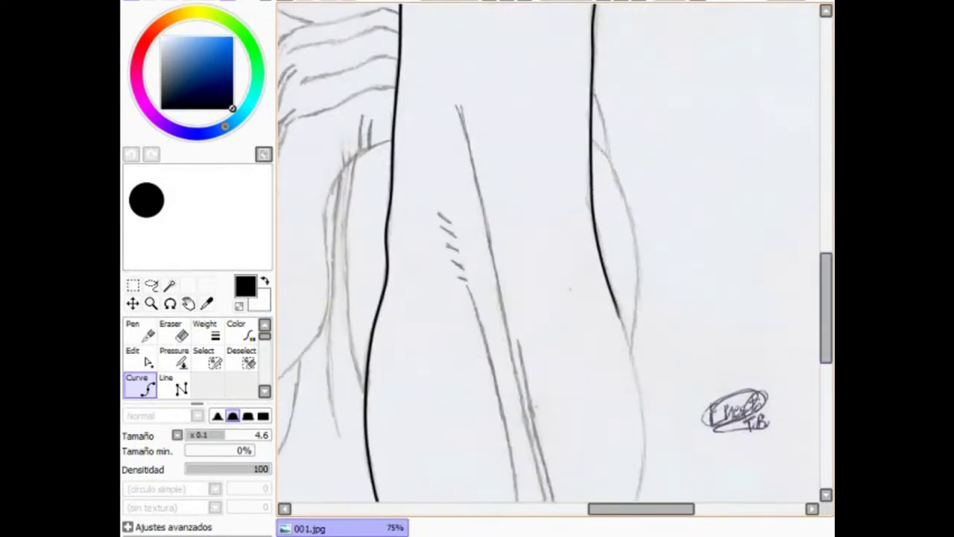
# Step: Trace the wrist creases with their short hatching and the fold lines on the inner side of the raised fist
pyautogui.scroll(8, 555, 254)
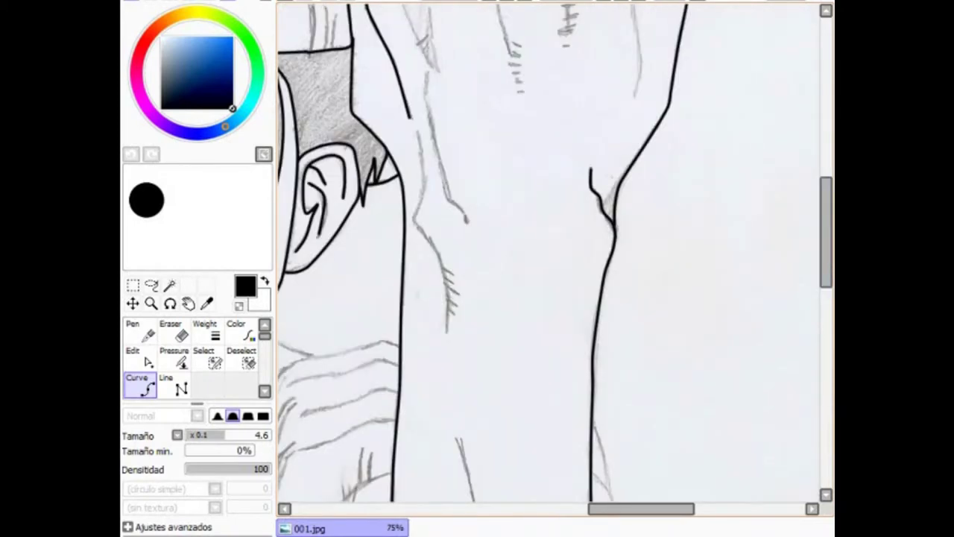
pyautogui.click(448, 330)
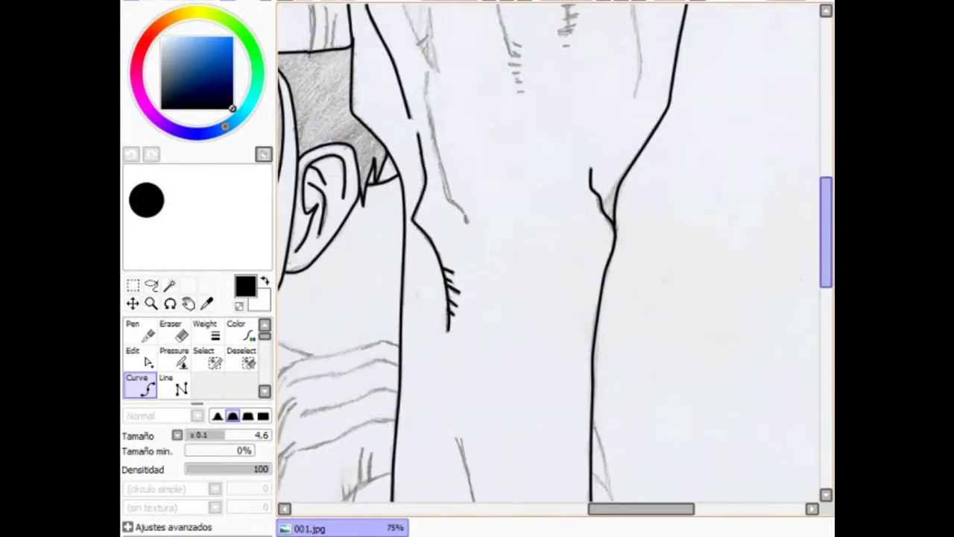
pyautogui.scroll(4, 555, 254)
pyautogui.click(468, 373)
pyautogui.click(440, 222)
pyautogui.click(434, 67)
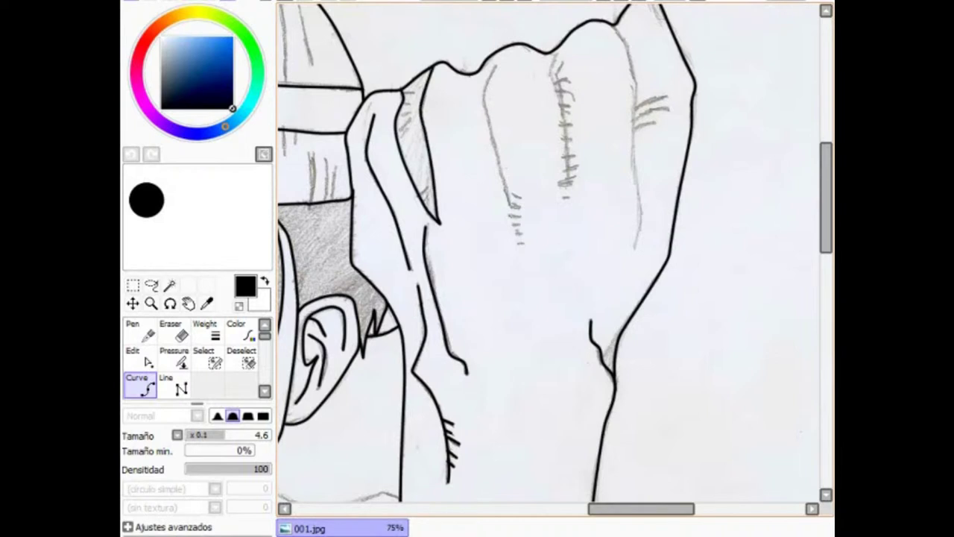
# Step: Trace the finger divisions of the raised fist with their hatch marks, the fingernail and the knuckle creases
pyautogui.click(513, 203)
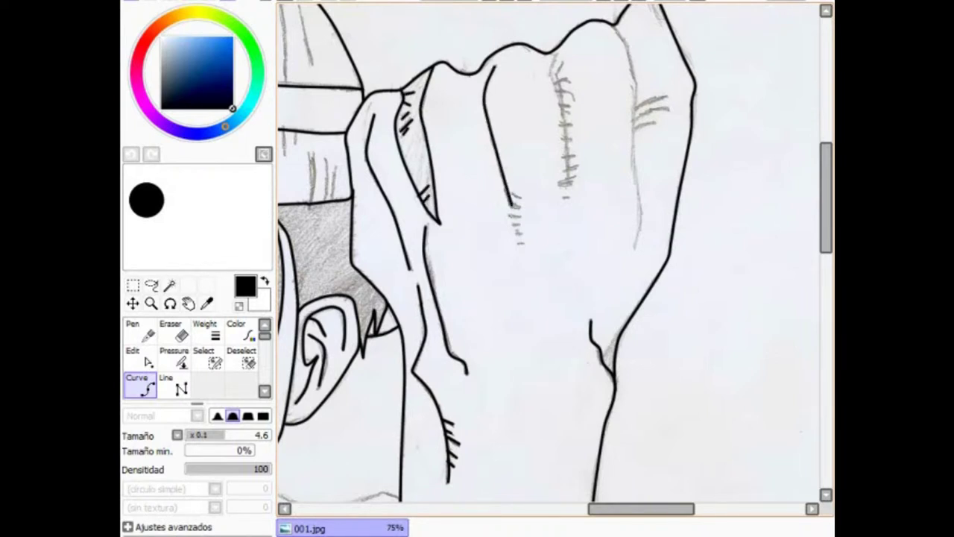
pyautogui.click(568, 182)
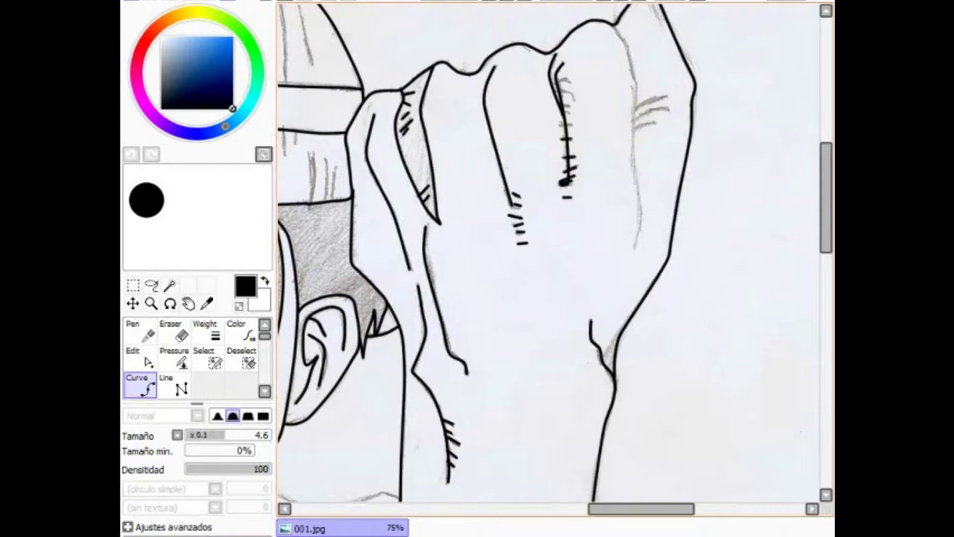
pyautogui.click(639, 212)
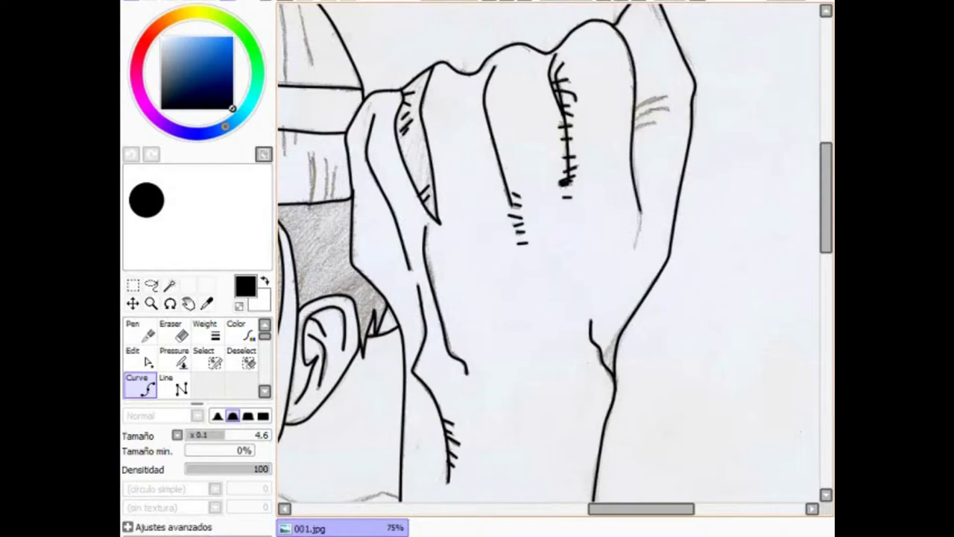
pyautogui.scroll(5, 555, 254)
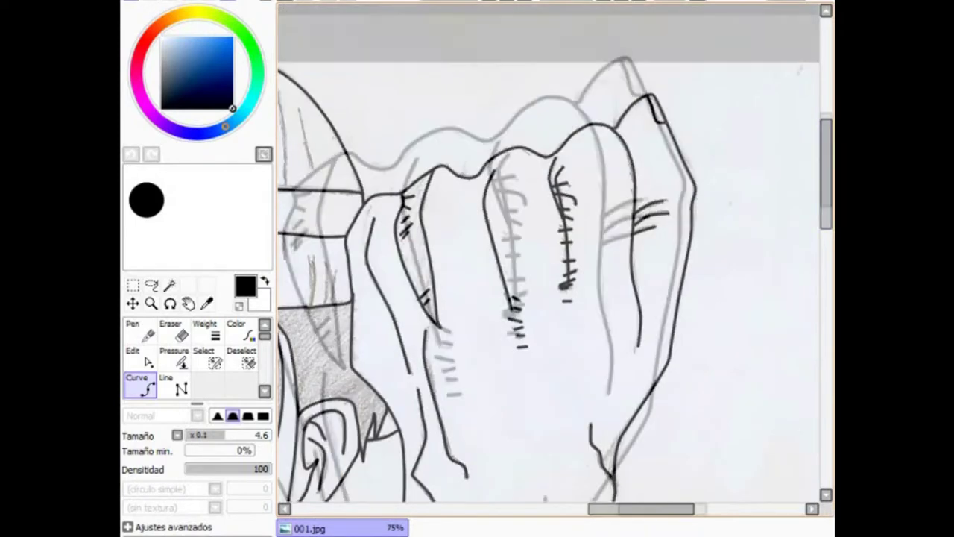
# Step: Trace both collarbones and the left edge of the open vest on the chest
pyautogui.click(619, 373)
pyautogui.scroll(-5, 556, 253)
pyautogui.click(630, 272)
pyautogui.click(790, 192)
pyautogui.scroll(3, 555, 253)
pyautogui.click(612, 222)
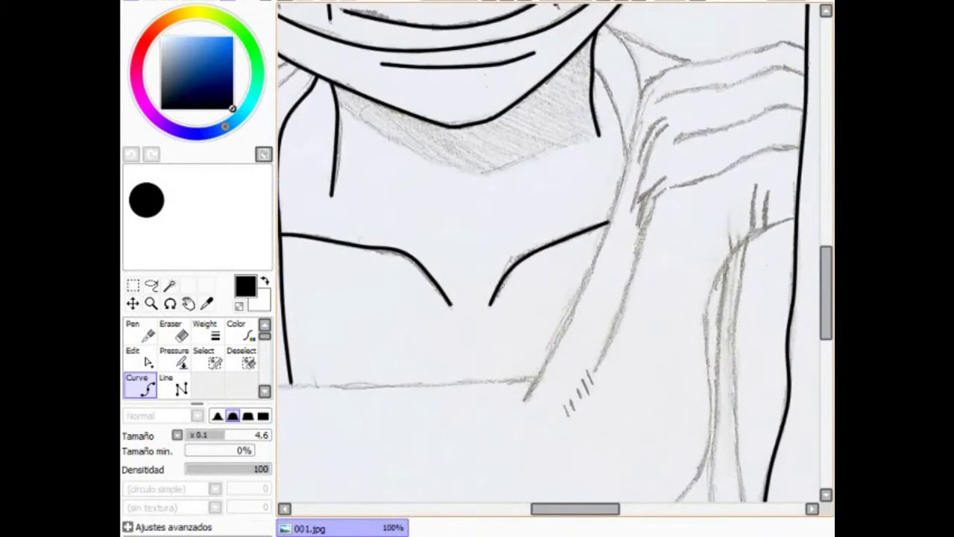
# Step: Trace the outline of the gripping hand from the chest up over its top finger to the raised forearm
pyautogui.click(525, 399)
pyautogui.click(643, 93)
pyautogui.click(780, 44)
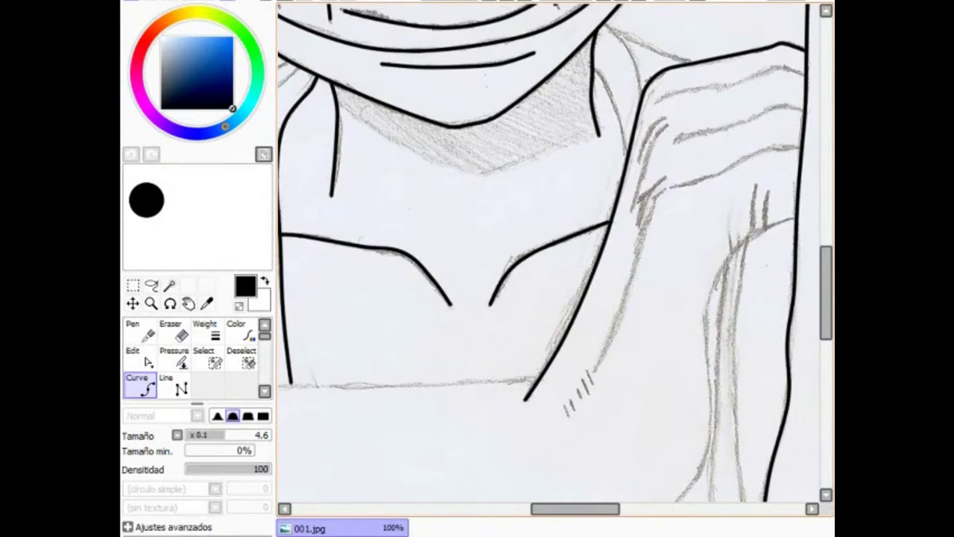
# Step: Trace the right side of the vest collar and the shoulder line between the neck and the gripping hand
pyautogui.scroll(2, 556, 253)
pyautogui.click(596, 165)
pyautogui.click(628, 257)
pyautogui.click(605, 123)
pyautogui.click(689, 158)
# Step: Trace the divisions between the fingers of the hand gripping the raised forearm
pyautogui.click(658, 195)
pyautogui.click(804, 170)
pyautogui.click(675, 238)
pyautogui.click(765, 213)
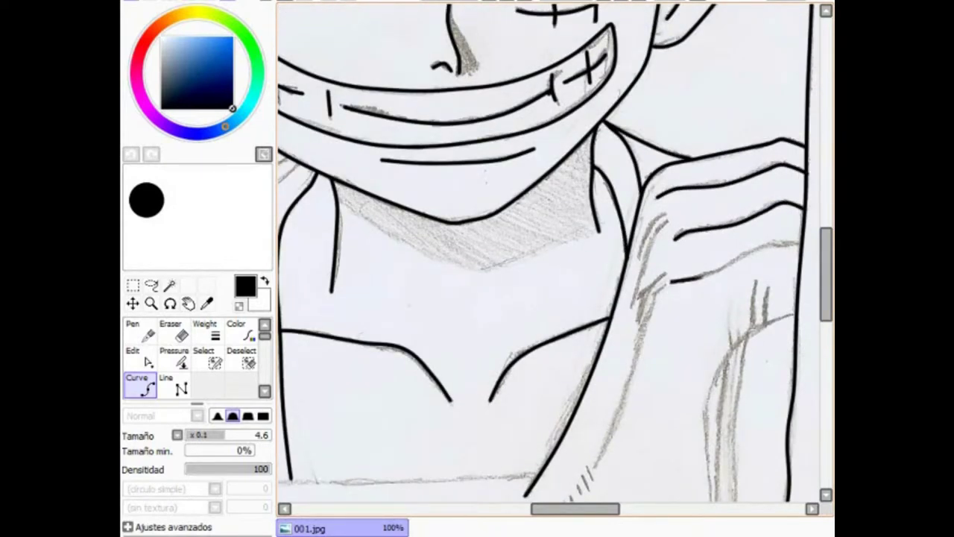
# Step: Trace the outer contour of the gripping hand's wrist from the raised forearm around to the short crease below it
pyautogui.scroll(-4, 556, 253)
pyautogui.click(796, 149)
pyautogui.click(725, 190)
pyautogui.click(707, 335)
pyautogui.click(693, 433)
pyautogui.click(596, 485)
pyautogui.click(526, 472)
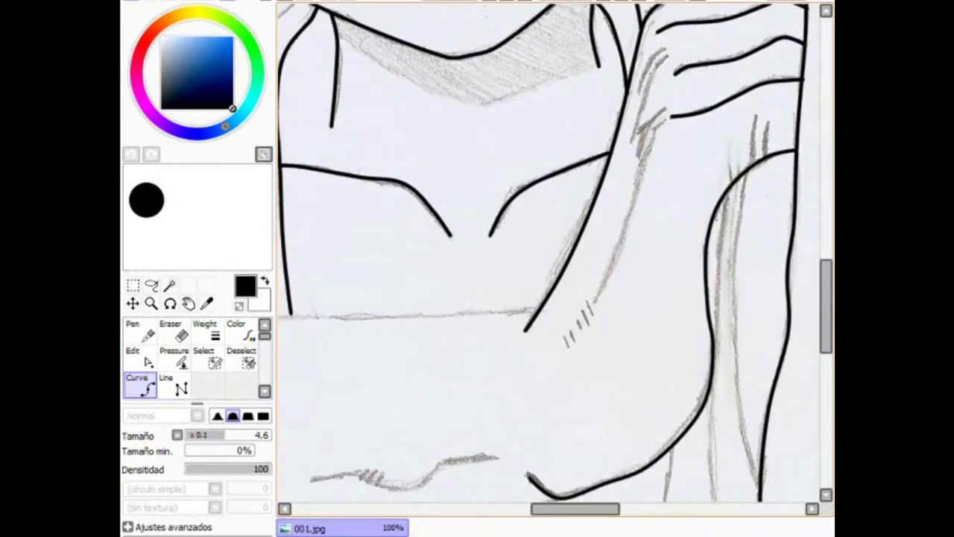
# Step: Trace the long lower edge of the crossed forearm from the wrist crease towards the elbow
pyautogui.scroll(-4, 555, 253)
pyautogui.hscroll(-4, 556, 253)
pyautogui.click(550, 315)
pyautogui.click(302, 394)
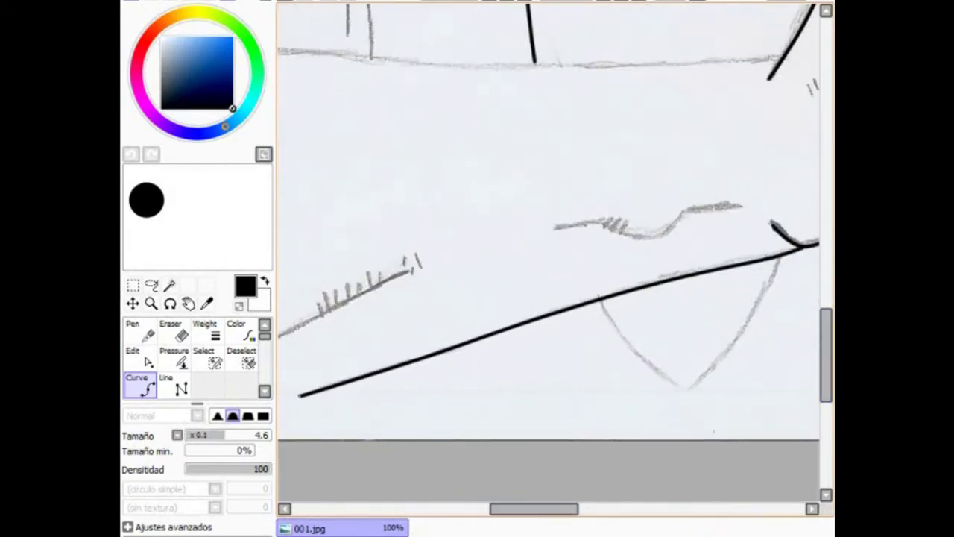
# Step: Trace the vest's left shoulder line from the neck out to the sleeve edge
pyautogui.scroll(6, 555, 254)
pyautogui.hscroll(-3, 556, 254)
pyautogui.click(746, 10)
pyautogui.click(522, 88)
pyautogui.click(350, 79)
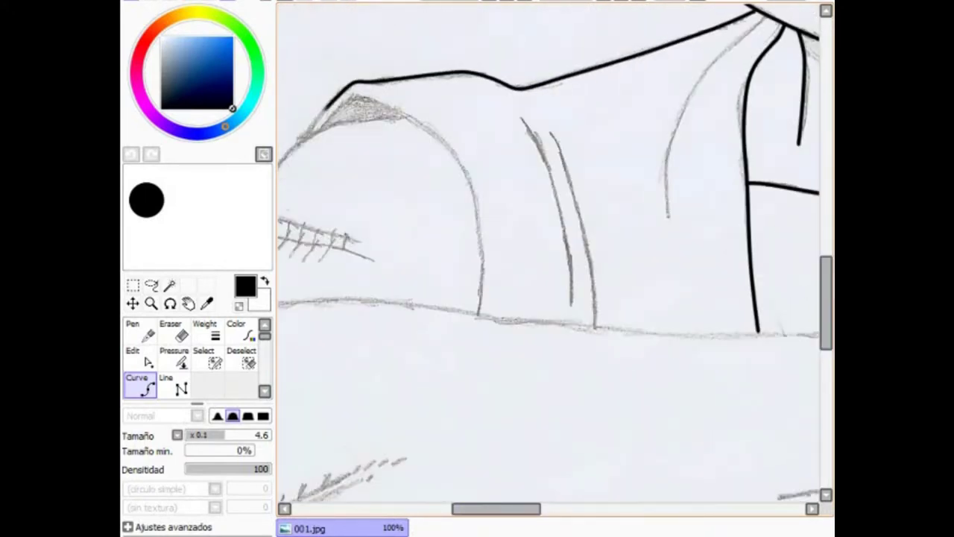
# Step: Trace the vest's left armhole from the shoulder tip around and down to the crossed forearm
pyautogui.click(296, 143)
pyautogui.click(321, 128)
pyautogui.click(355, 97)
pyautogui.click(447, 156)
pyautogui.click(471, 223)
pyautogui.click(479, 313)
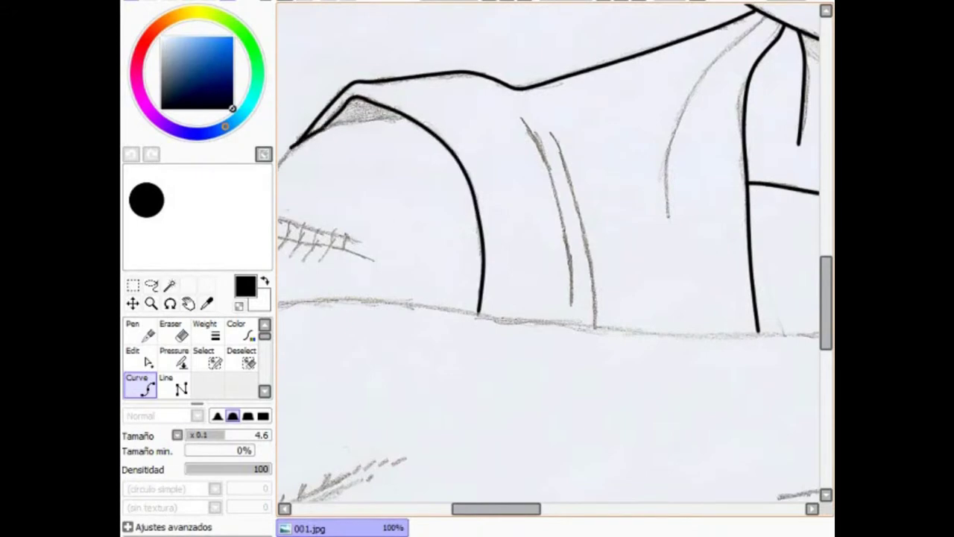
# Step: Trace the outer contour of the left upper arm from the armhole down and around the elbow
pyautogui.hscroll(-3, 556, 253)
pyautogui.click(488, 211)
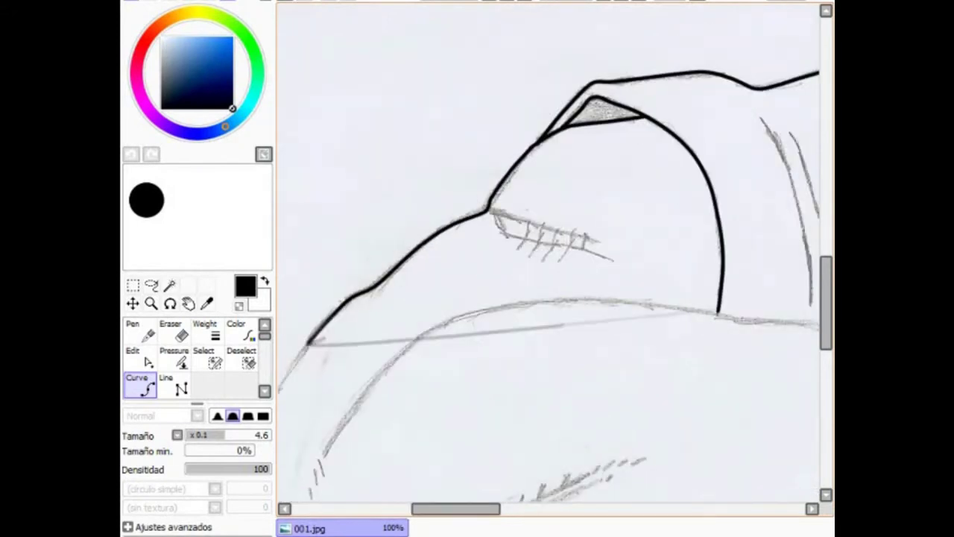
pyautogui.scroll(-1, 555, 253)
pyautogui.hscroll(-2, 555, 254)
pyautogui.click(511, 319)
pyautogui.scroll(-1, 556, 254)
pyautogui.click(477, 373)
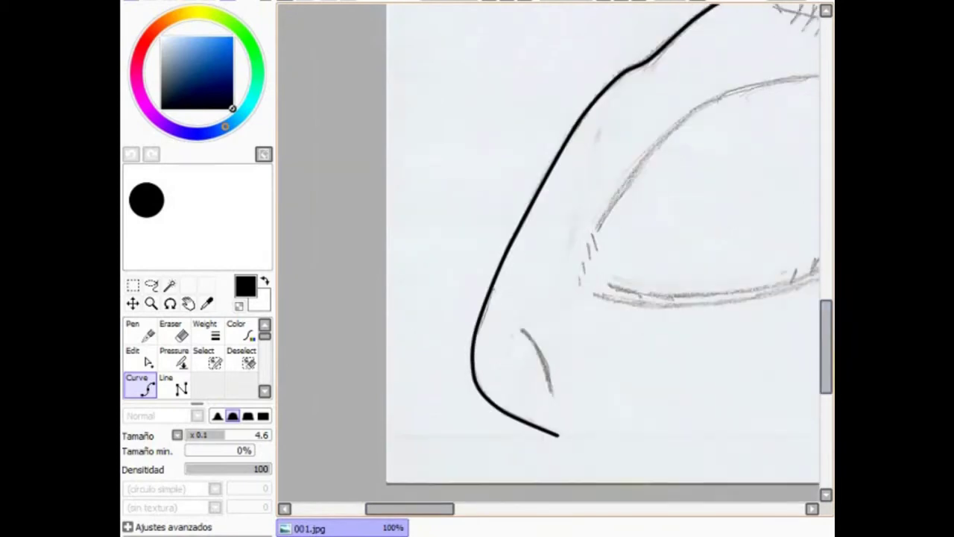
# Step: Trace the upper edge of the crossed forearm from the hatch marks near the elbow across to the gripping hand
pyautogui.scroll(2, 556, 253)
pyautogui.hscroll(3, 556, 253)
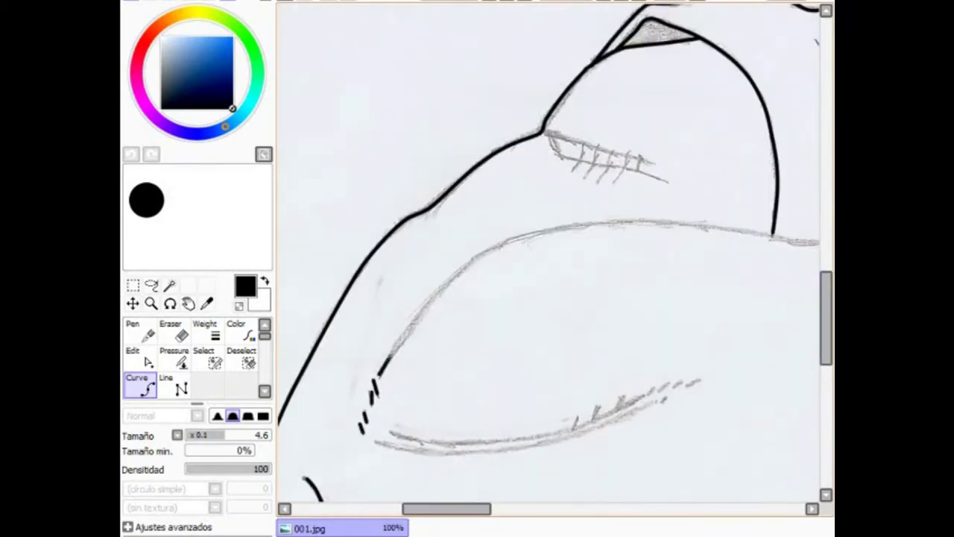
pyautogui.click(768, 233)
pyautogui.hscroll(3, 548, 254)
pyautogui.click(722, 255)
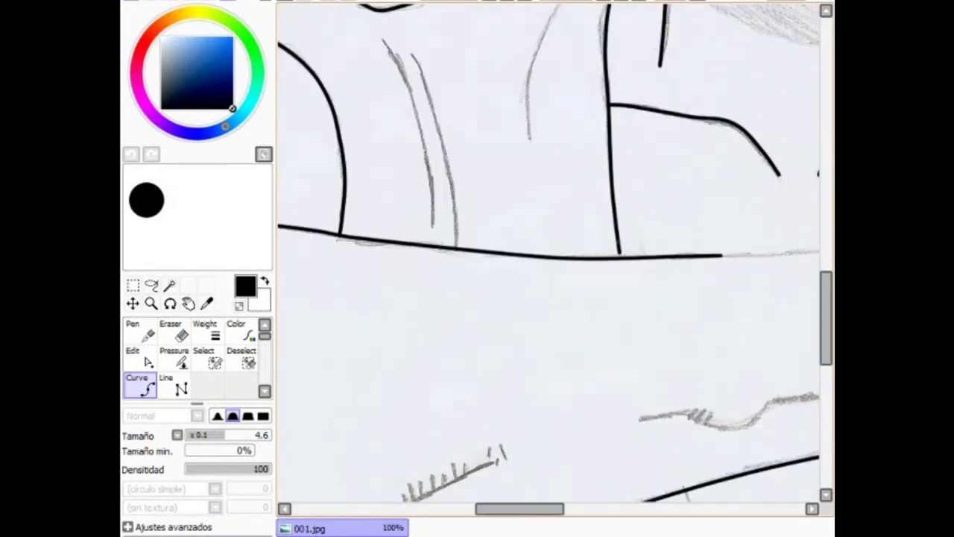
pyautogui.hscroll(4, 548, 254)
pyautogui.scroll(-1, 548, 254)
pyautogui.click(565, 230)
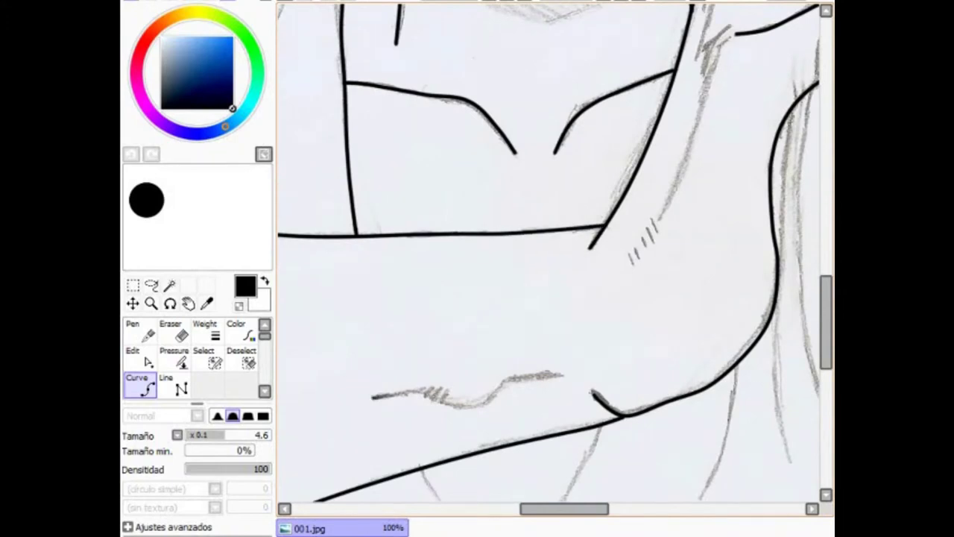
# Step: Trace the wavy muscle crease on the crossed forearm near the wrist
pyautogui.click(534, 376)
pyautogui.click(564, 374)
pyautogui.scroll(-4, 555, 253)
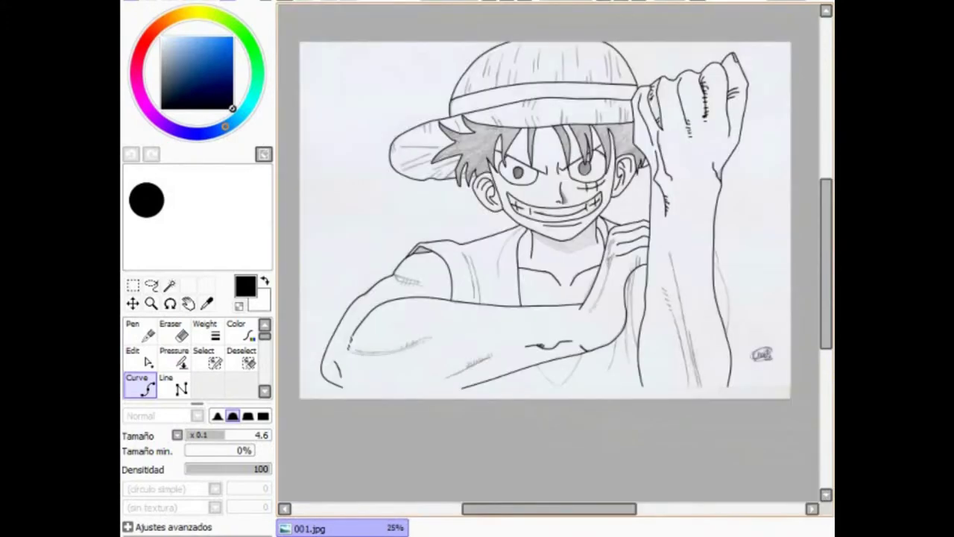
# Step: Trace the long muscle lines and short hatch marks on the lower part of the raised forearm
pyautogui.scroll(2, 556, 253)
pyautogui.click(664, 365)
pyautogui.click(693, 470)
pyautogui.click(675, 468)
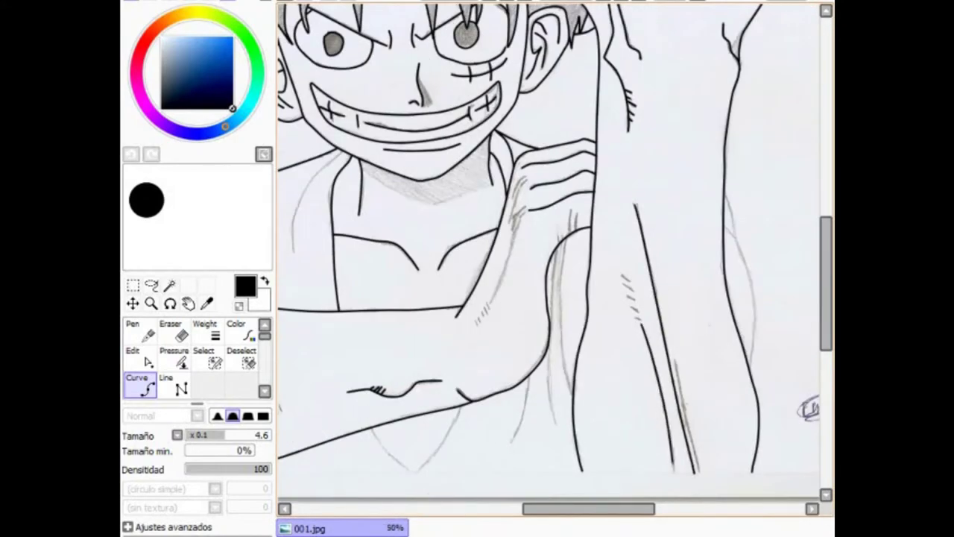
pyautogui.click(675, 361)
pyautogui.click(699, 473)
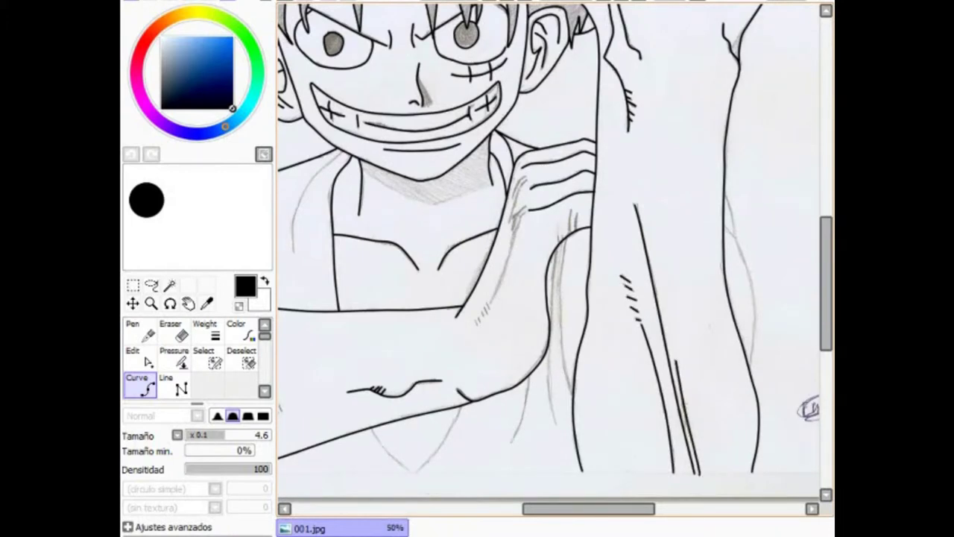
# Step: Trace the shoulder and vest edge that shows behind the right side of the raised forearm
pyautogui.scroll(2, 555, 254)
pyautogui.scroll(-1, 556, 253)
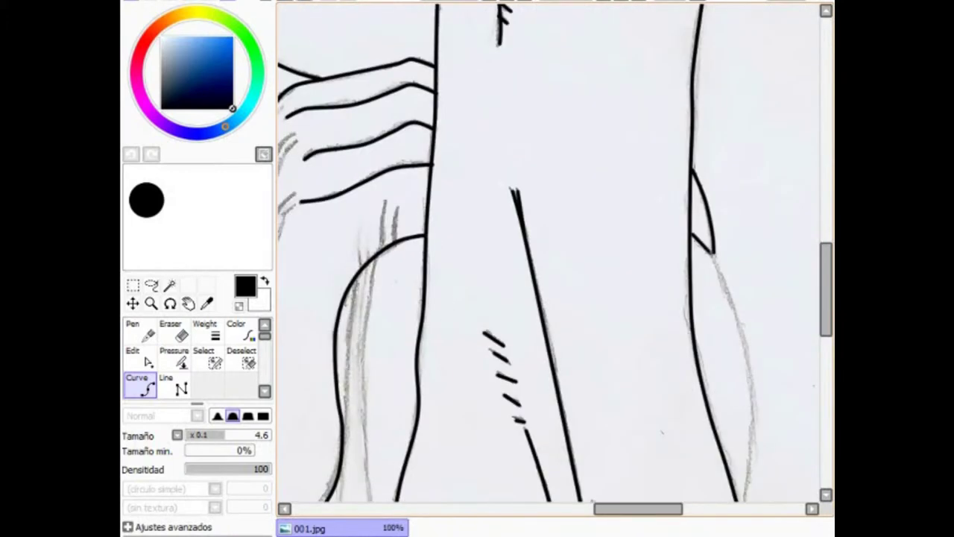
pyautogui.moveTo(712, 255)
pyautogui.mouseDown()
pyautogui.moveTo(754, 393)
pyautogui.moveTo(749, 470)
pyautogui.mouseUp()
pyautogui.scroll(-1, 556, 253)
# Step: Trace the two long folds on the left front of the vest, between the armhole and the collar
pyautogui.scroll(1, 556, 253)
pyautogui.moveTo(518, 147); pyautogui.dragTo(570, 306)
pyautogui.click(547, 161)
pyautogui.click(586, 295)
pyautogui.scroll(1, 555, 254)
pyautogui.scroll(-1, 556, 254)
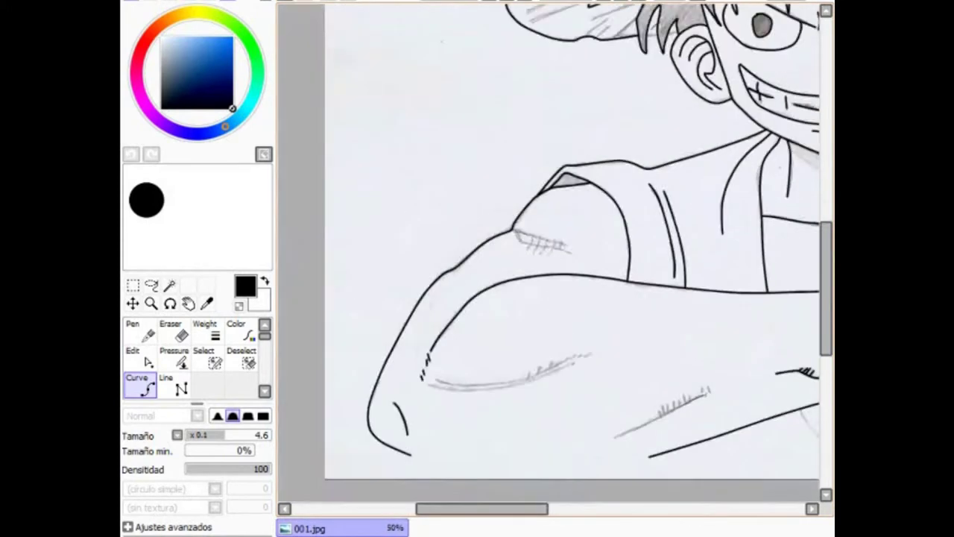
# Step: Trace the double crease on the left upper arm below the armhole together with its hatch marks
pyautogui.scroll(1, 556, 254)
pyautogui.click(501, 222)
pyautogui.click(606, 252)
pyautogui.click(502, 223)
pyautogui.click(525, 246)
pyautogui.click(624, 272)
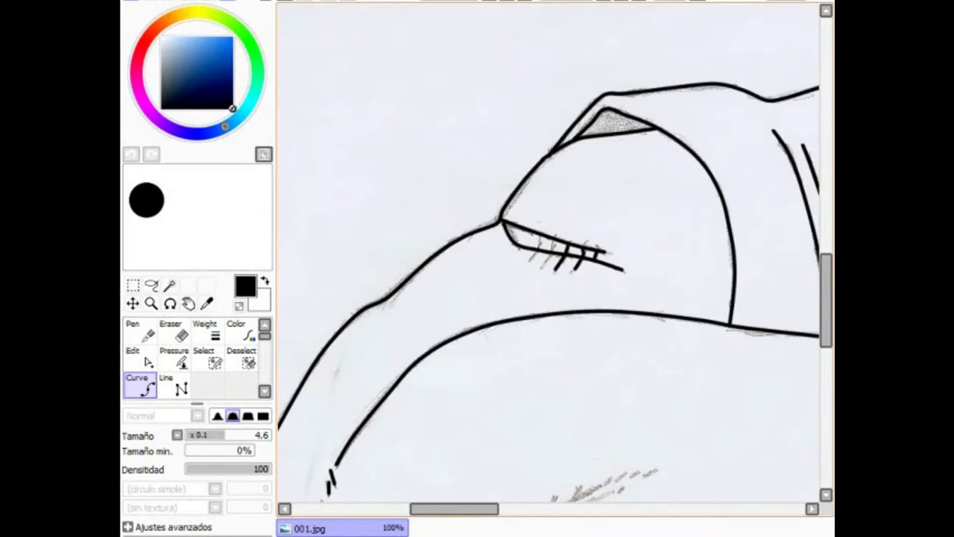
# Step: Trace the double muscle crease beside the elbow on the crossed forearm with its hatch and trailing marks
pyautogui.scroll(-3, 555, 254)
pyautogui.click(332, 352)
pyautogui.click(620, 312)
pyautogui.click(347, 343)
pyautogui.click(553, 319)
pyautogui.moveTo(579, 305); pyautogui.dragTo(572, 321)
pyautogui.moveTo(612, 294); pyautogui.dragTo(607, 305)
# Step: Trace the slanted crease and its hatch marks near the lower edge of the crossed forearm
pyautogui.scroll(-3, 556, 253)
pyautogui.hscroll(2, 555, 254)
pyautogui.click(349, 378)
pyautogui.click(530, 294)
pyautogui.moveTo(447, 315); pyautogui.dragTo(443, 337)
# Step: Trace the V-shaped chest opening of the vest below the crossed forearm
pyautogui.hscroll(5, 549, 231)
pyautogui.click(485, 321)
pyautogui.click(565, 410)
pyautogui.click(657, 277)
# Step: Trace the vest folds below the gripping hand's wrist and between it and the raised forearm
pyautogui.hscroll(5, 549, 231)
pyautogui.click(548, 217)
pyautogui.click(512, 349)
pyautogui.scroll(4, 549, 254)
pyautogui.click(624, 85)
pyautogui.click(633, 402)
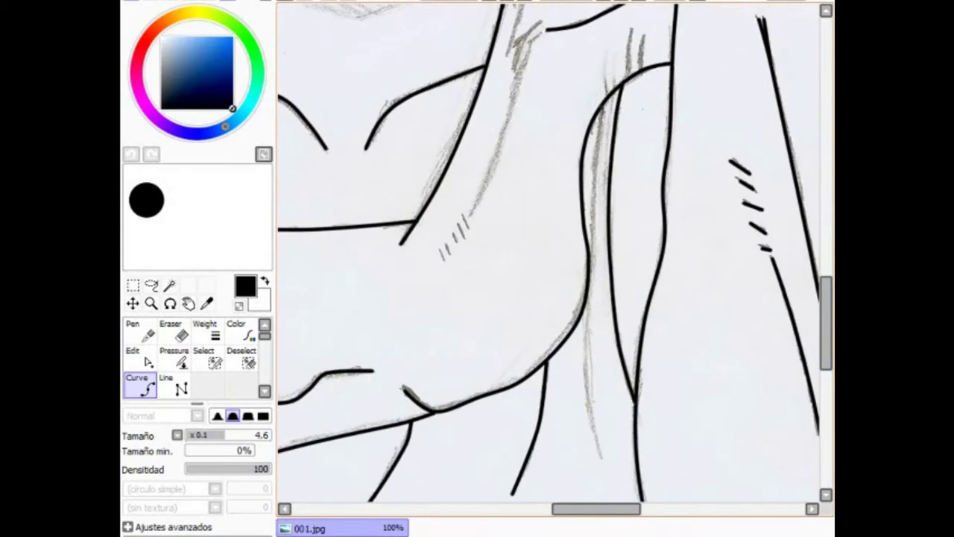
# Step: Trace the gripping hand's wrist line, hatch marks and knuckle creases, and the lower edge of the neck shadow
pyautogui.scroll(-3, 549, 254)
pyautogui.scroll(3, 477, 223)
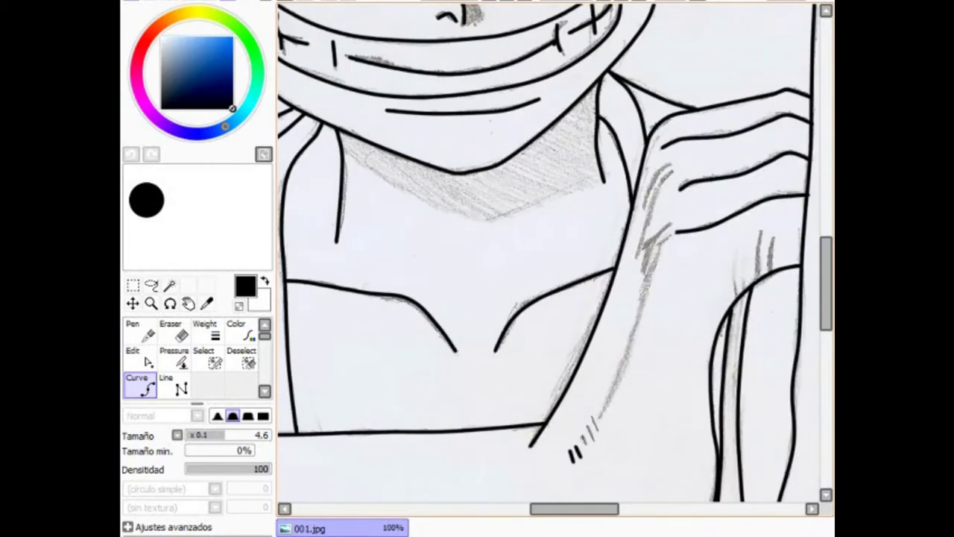
pyautogui.click(598, 416)
pyautogui.doubleClick(656, 251)
pyautogui.click(646, 273)
pyautogui.doubleClick(670, 236)
pyautogui.click(638, 255)
pyautogui.doubleClick(674, 172)
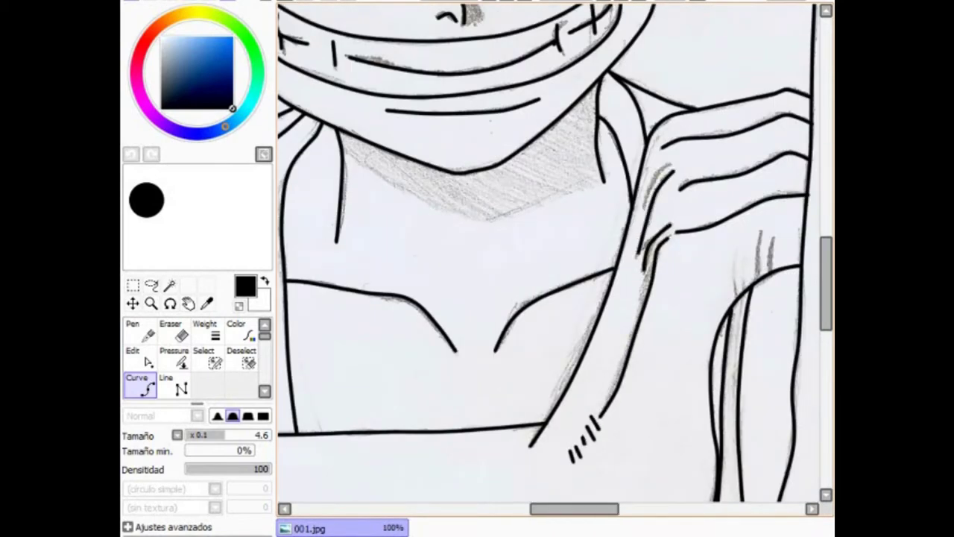
pyautogui.hscroll(2, 549, 254)
pyautogui.scroll(3, 549, 254)
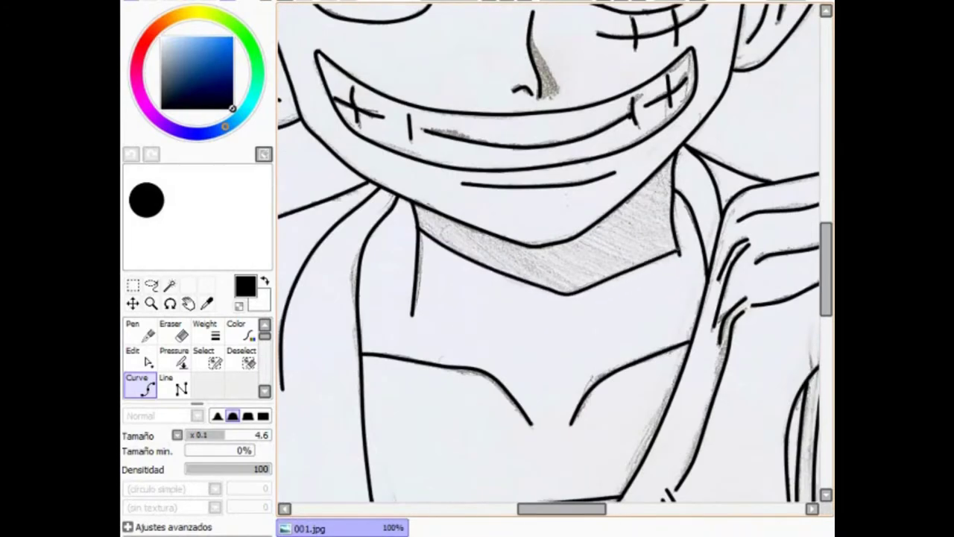
# Step: Trace the slanted straw strokes on the hat's left brim, including those beside the hair spikes
pyautogui.scroll(-3, 549, 254)
pyautogui.scroll(-1, 549, 254)
pyautogui.scroll(4, 549, 253)
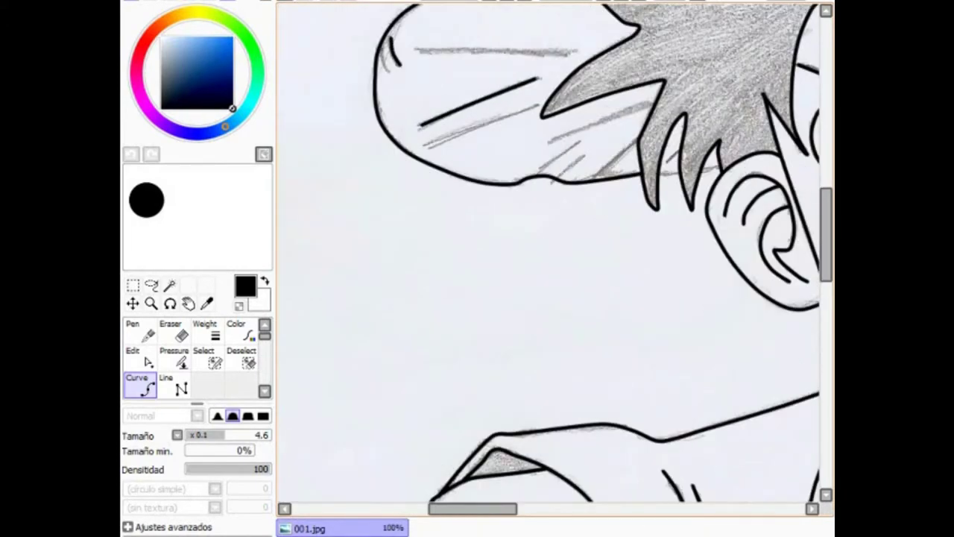
pyautogui.moveTo(549, 145); pyautogui.dragTo(650, 104)
pyautogui.moveTo(538, 172)
pyautogui.mouseDown()
pyautogui.moveTo(581, 139)
pyautogui.moveTo(587, 157)
pyautogui.mouseUp()
pyautogui.moveTo(601, 174)
pyautogui.mouseDown()
pyautogui.moveTo(638, 139)
pyautogui.moveTo(673, 146)
pyautogui.mouseUp()
pyautogui.scroll(1, 548, 253)
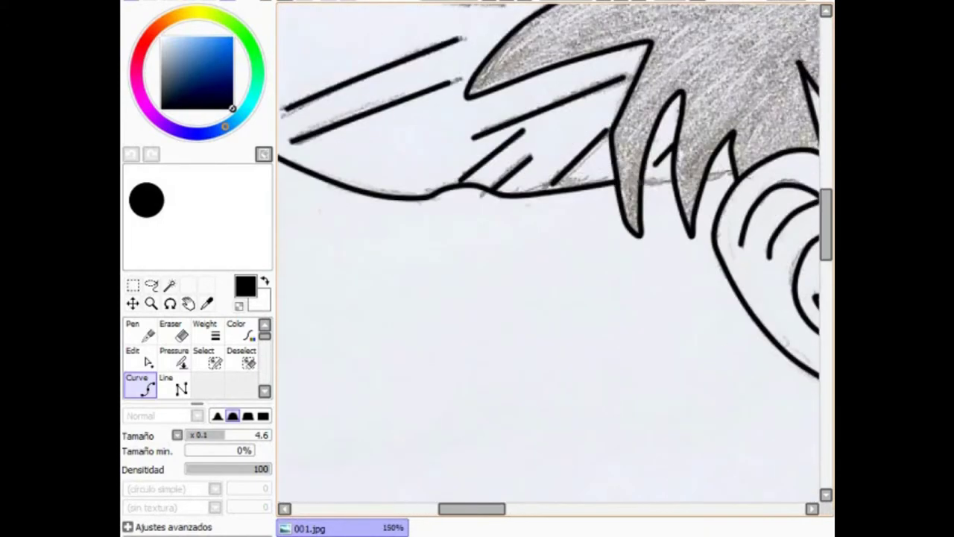
pyautogui.scroll(-2, 549, 253)
pyautogui.moveTo(508, 97); pyautogui.dragTo(623, 98)
# Step: Trace the short straw strokes along the front brim between the hatband and the hair
pyautogui.moveTo(671, 186); pyautogui.dragTo(343, 320)
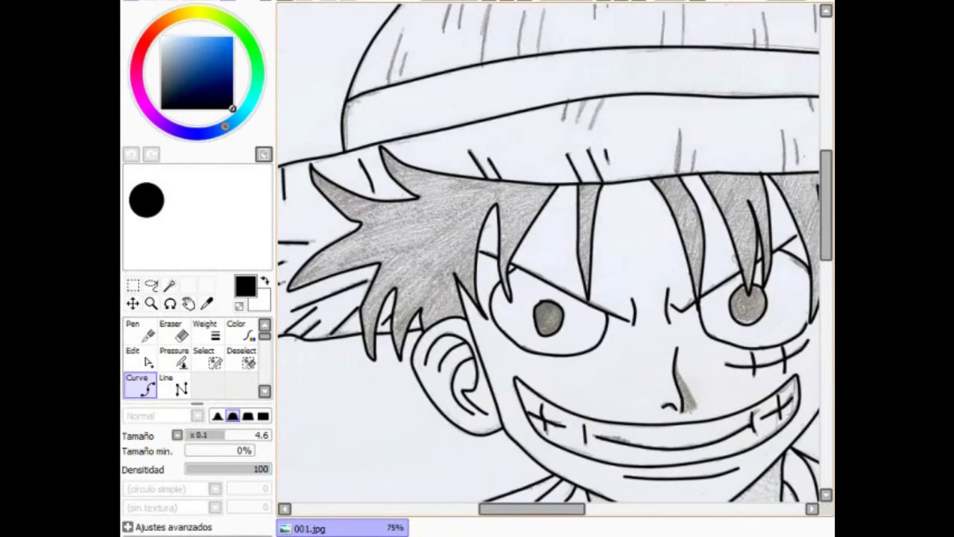
pyautogui.hscroll(3, 549, 260)
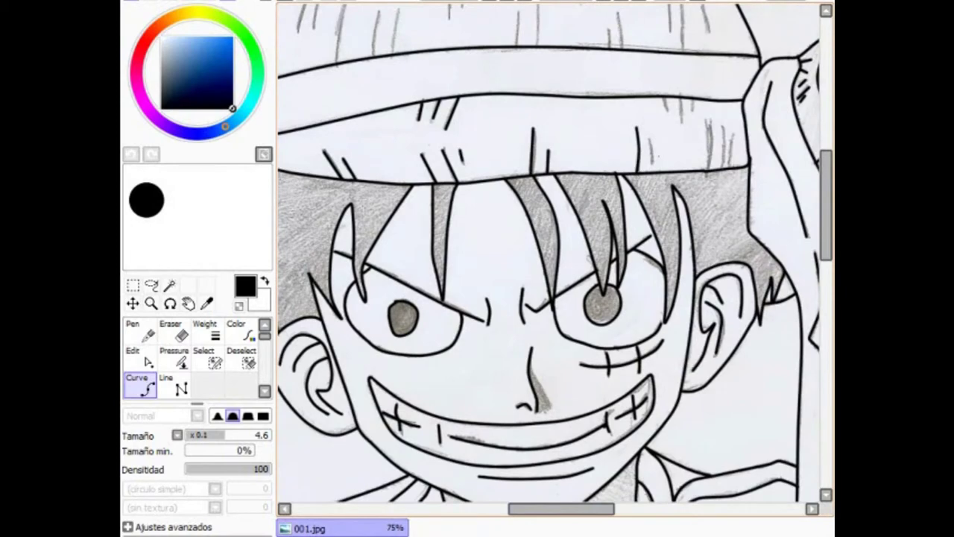
pyautogui.scroll(3, 549, 259)
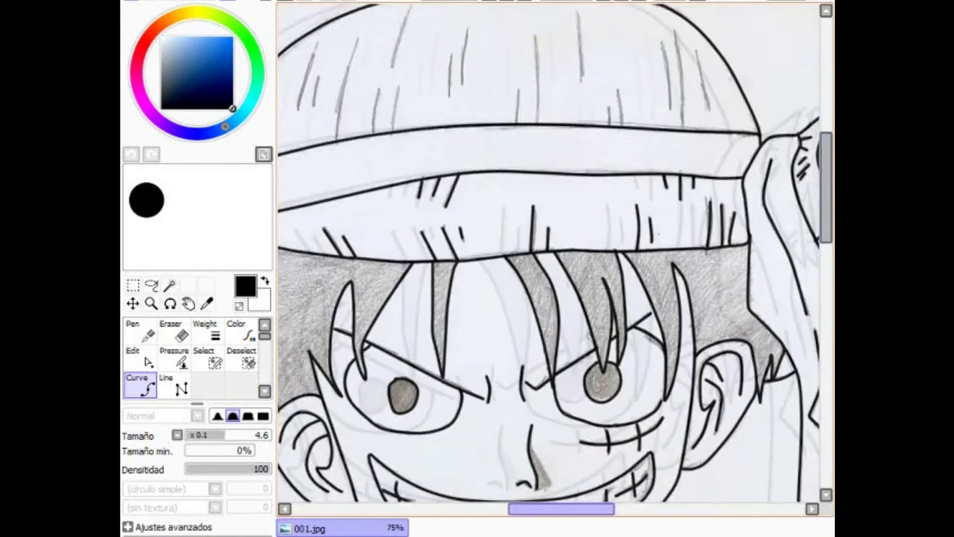
# Step: Trace the straw strokes on the left half of the hat's crown
pyautogui.hscroll(-3, 548, 260)
pyautogui.moveTo(439, 118); pyautogui.dragTo(417, 185)
pyautogui.moveTo(442, 149); pyautogui.dragTo(434, 181)
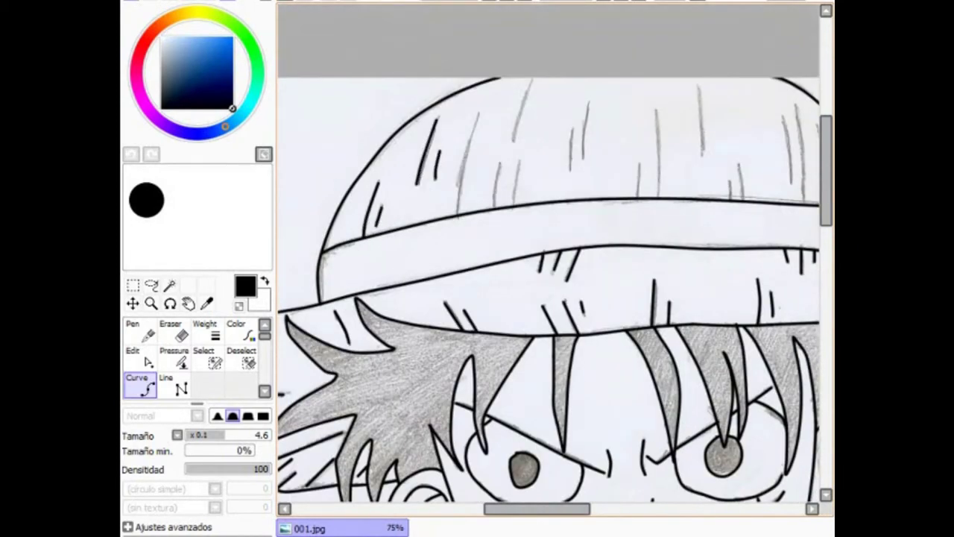
pyautogui.moveTo(478, 115); pyautogui.dragTo(457, 213)
pyautogui.moveTo(502, 162); pyautogui.dragTo(494, 207)
pyautogui.moveTo(535, 79); pyautogui.dragTo(513, 142)
pyautogui.moveTo(521, 161); pyautogui.dragTo(515, 179)
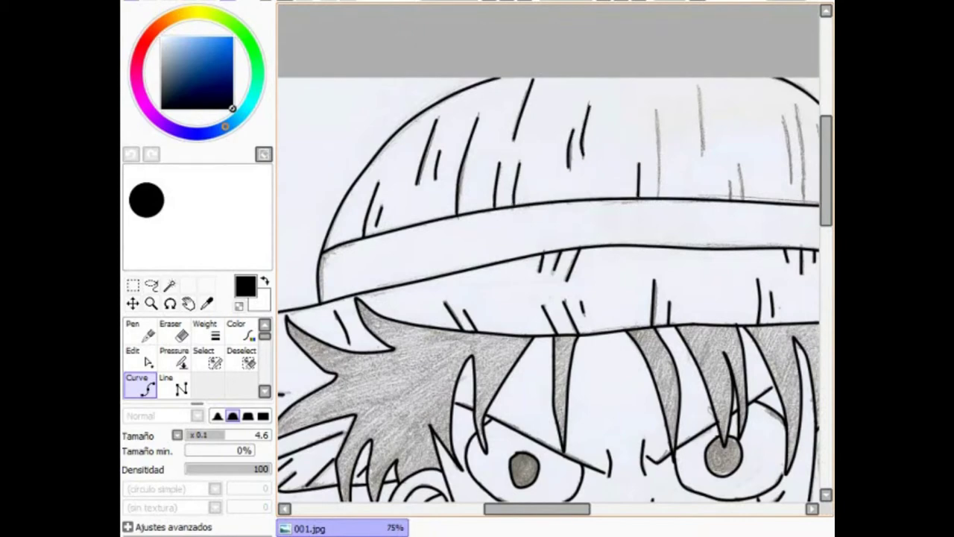
# Step: Trace the remaining straw strokes on the centre and right side of the hat's crown
pyautogui.moveTo(657, 110); pyautogui.dragTo(658, 195)
pyautogui.moveTo(698, 87); pyautogui.dragTo(703, 152)
pyautogui.hscroll(4, 549, 260)
pyautogui.moveTo(608, 113); pyautogui.dragTo(600, 183)
pyautogui.moveTo(622, 108); pyautogui.dragTo(616, 198)
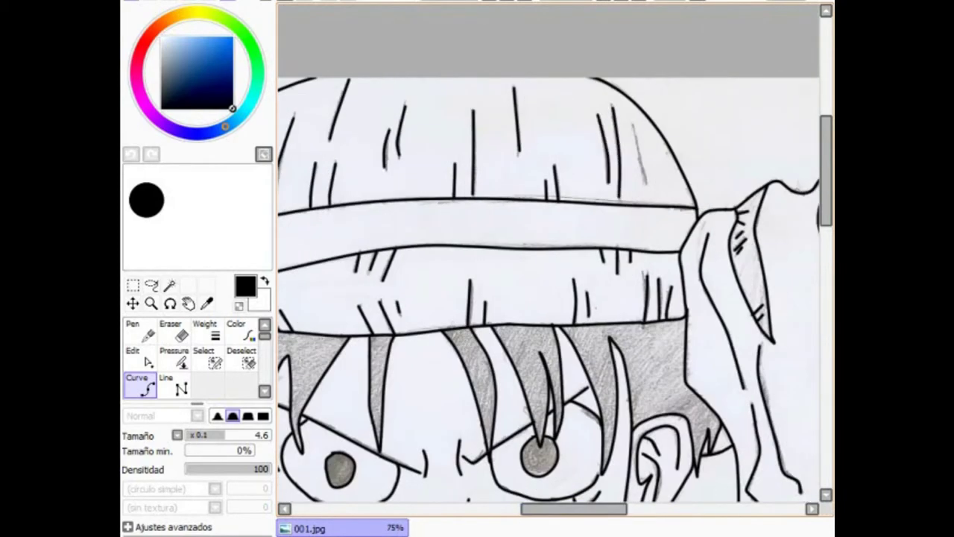
pyautogui.moveTo(650, 121); pyautogui.dragTo(631, 185)
# Step: Look over the inked drawing for gaps and close the arm and vest contours with a line along the bottom edge
pyautogui.scroll(-6, 549, 259)
pyautogui.scroll(-3, 549, 253)
pyautogui.scroll(5, 549, 253)
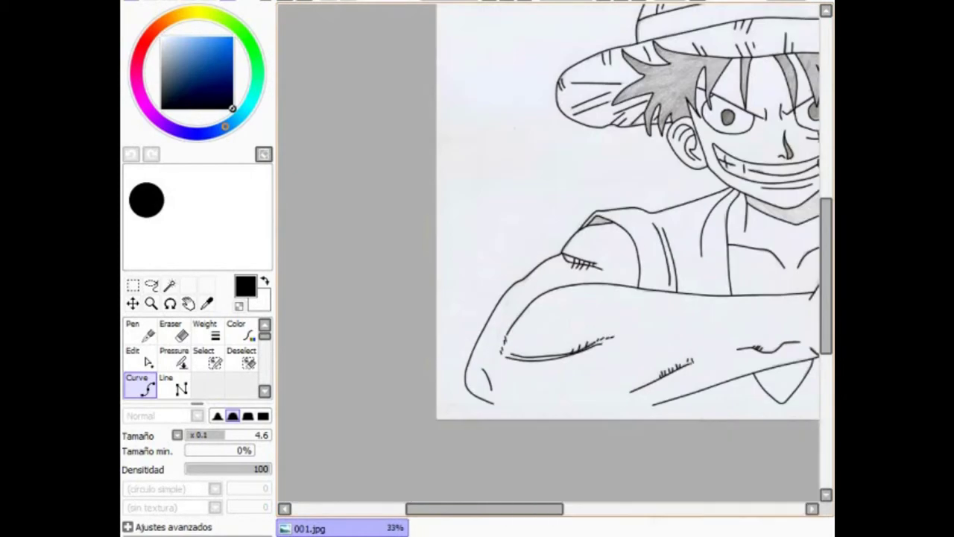
pyautogui.scroll(-3, 549, 254)
pyautogui.scroll(3, 548, 254)
pyautogui.hscroll(5, 548, 254)
pyautogui.scroll(-3, 549, 254)
pyautogui.scroll(4, 548, 254)
pyautogui.scroll(3, 548, 254)
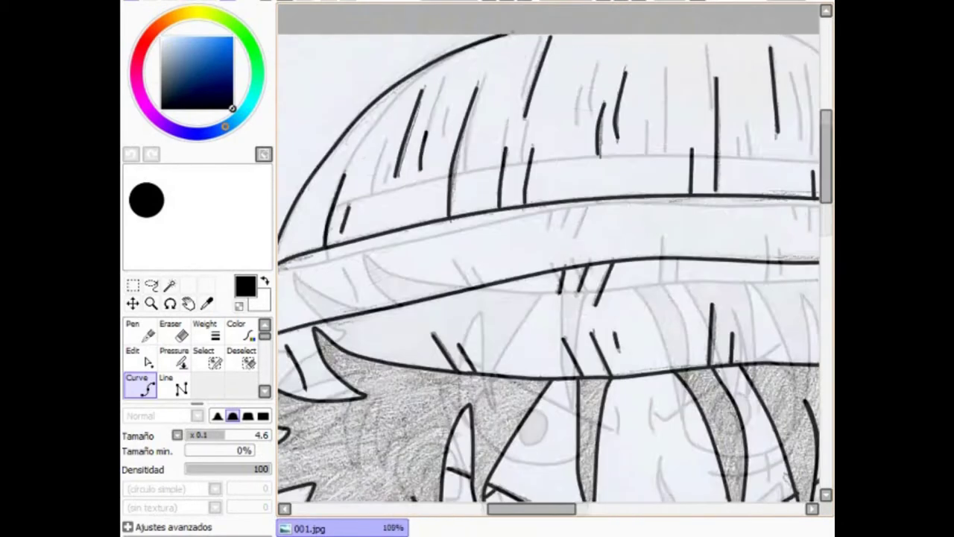
pyautogui.scroll(-3, 549, 254)
# Step: Select the crossed arm and its gripping hand with the Magic Wand and check the selection for leaks and missed spots
pyautogui.press('w')
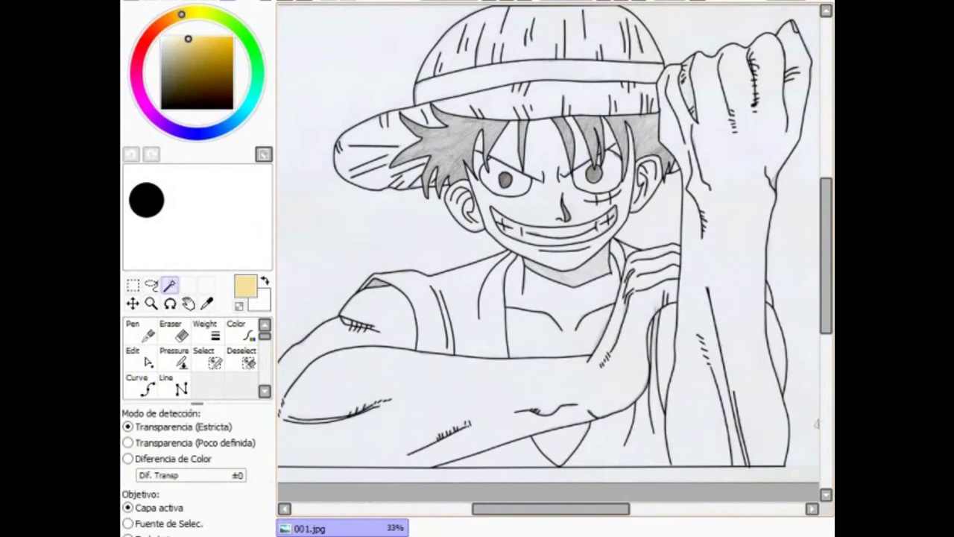
pyautogui.click(447, 373)
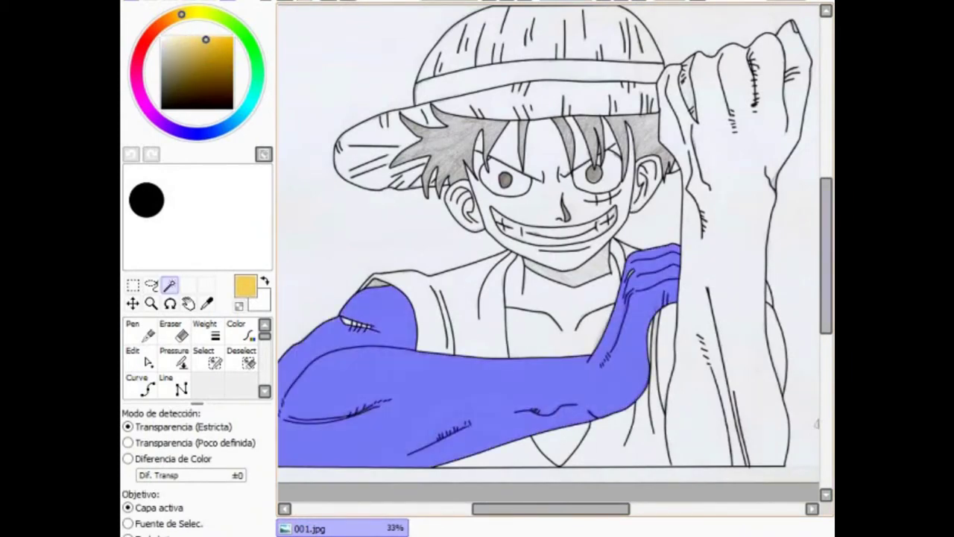
pyautogui.scroll(3, 549, 253)
pyautogui.scroll(-3, 549, 254)
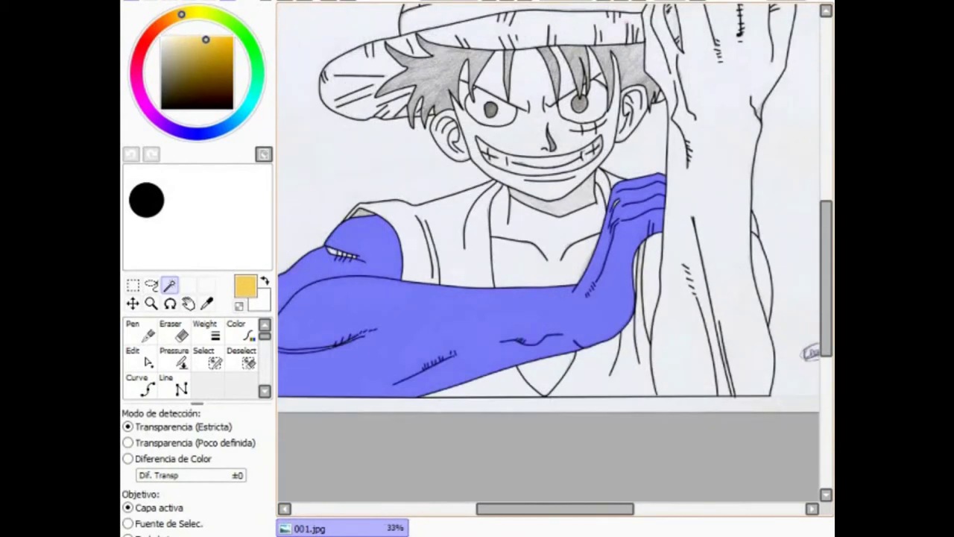
pyautogui.scroll(3, 549, 253)
pyautogui.scroll(2, 549, 254)
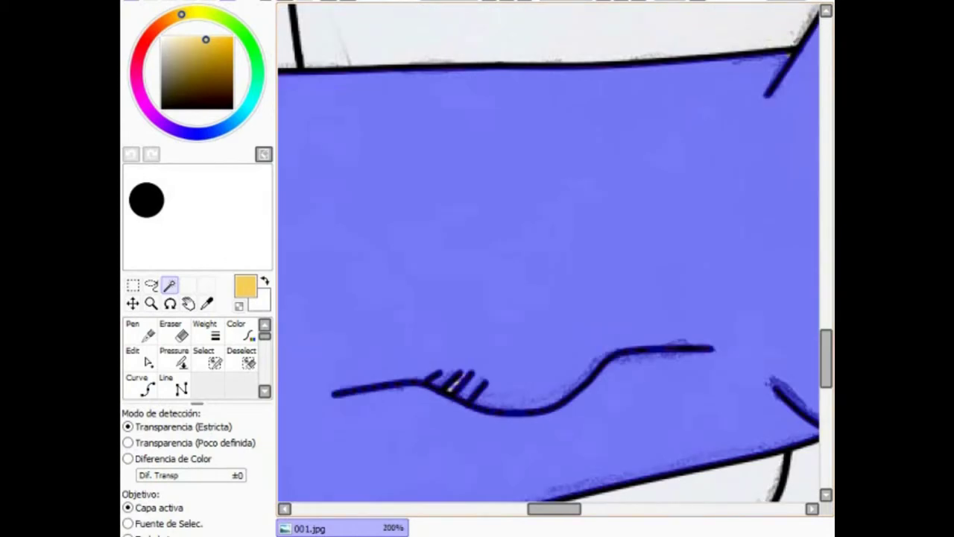
pyautogui.scroll(-3, 549, 253)
pyautogui.scroll(1, 549, 254)
pyautogui.scroll(-1, 548, 254)
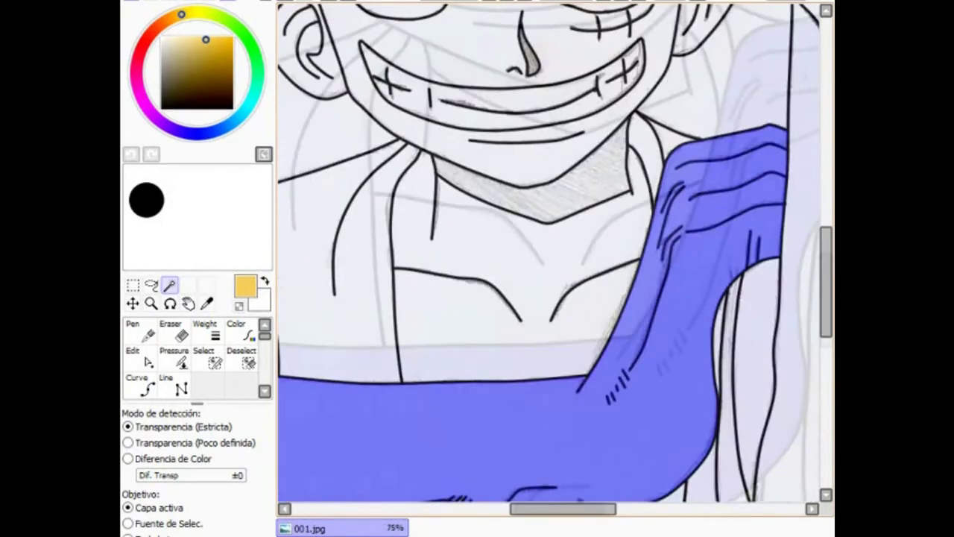
# Step: Fill the selected crossed arm and its gripping hand with a pale yellow skin tone using the Bucket
pyautogui.scroll(3, 549, 254)
pyautogui.scroll(-3, 549, 253)
pyautogui.scroll(3, 549, 254)
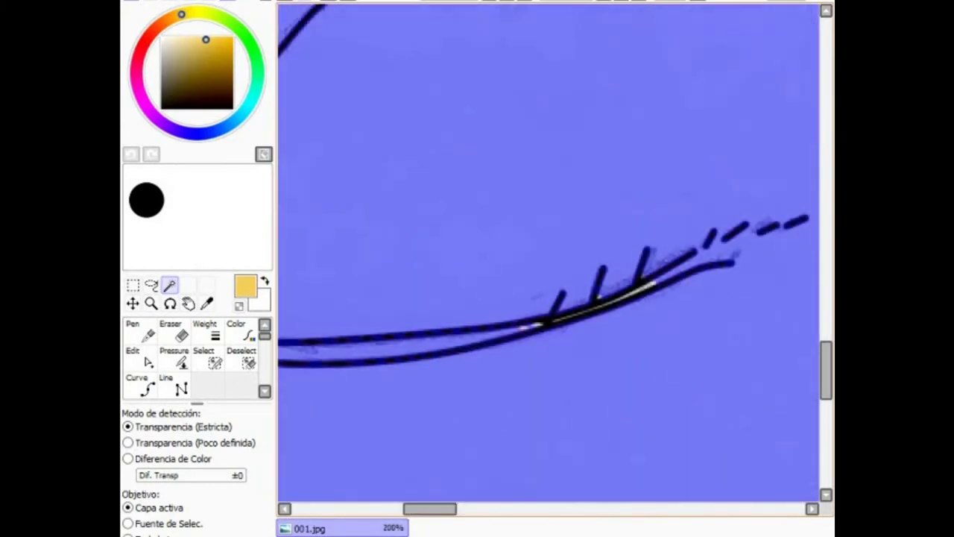
pyautogui.scroll(-5, 549, 253)
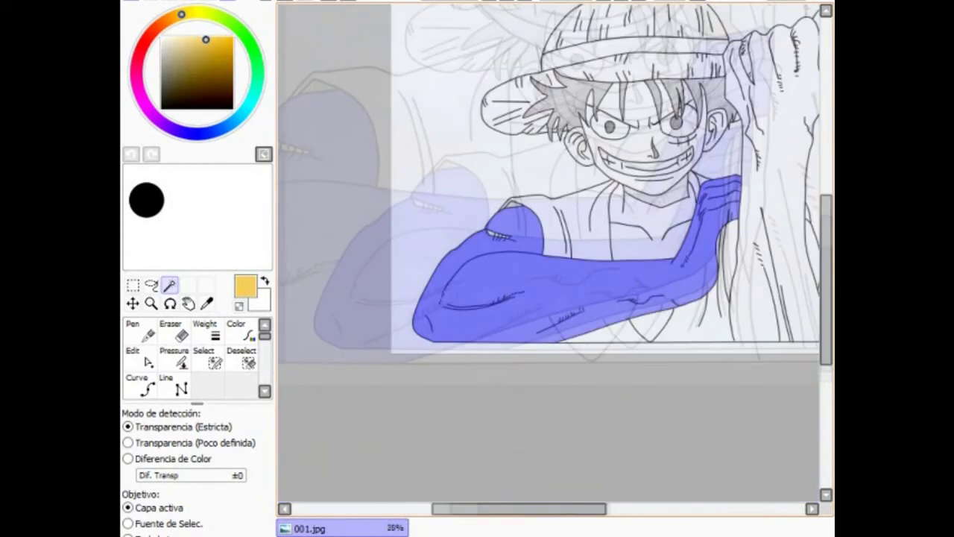
pyautogui.click(141, 386)
pyautogui.click(522, 291)
pyautogui.hotkey('ctrl', 'z')
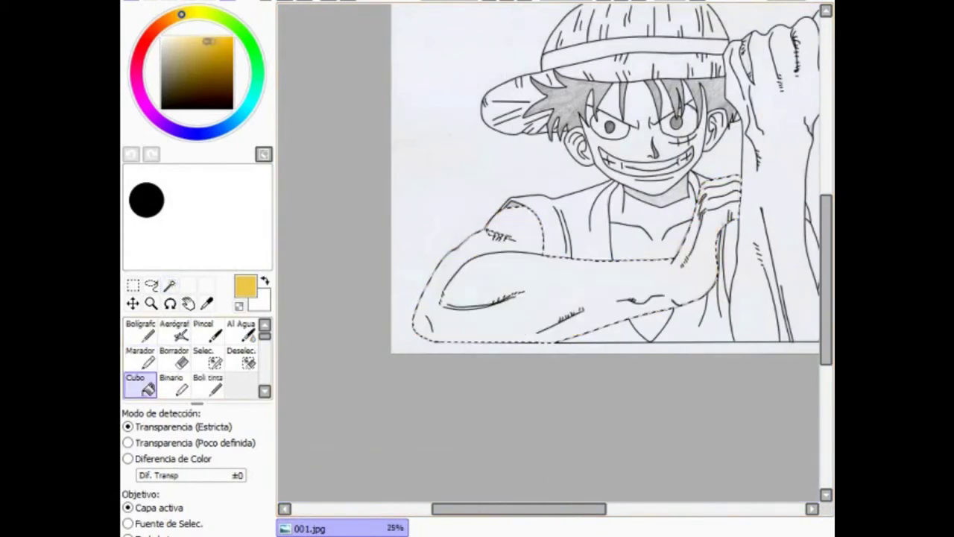
pyautogui.hotkey('ctrl', 'y')
pyautogui.hotkey('ctrl', 'z')
pyautogui.hotkey('ctrl', 'y')
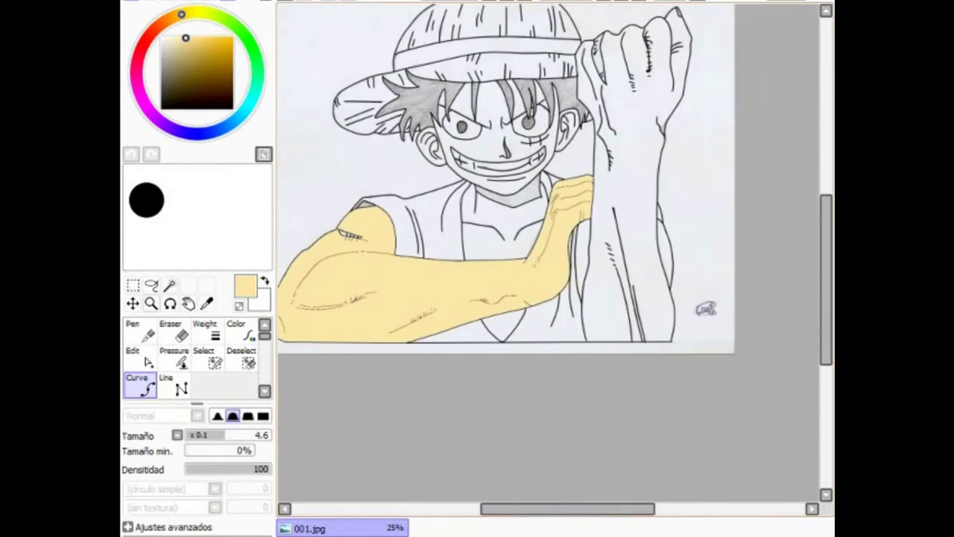
# Step: Select the raised forearm and fist with the Magic Wand and fill them with the pale yellow skin tone
pyautogui.click(626, 224)
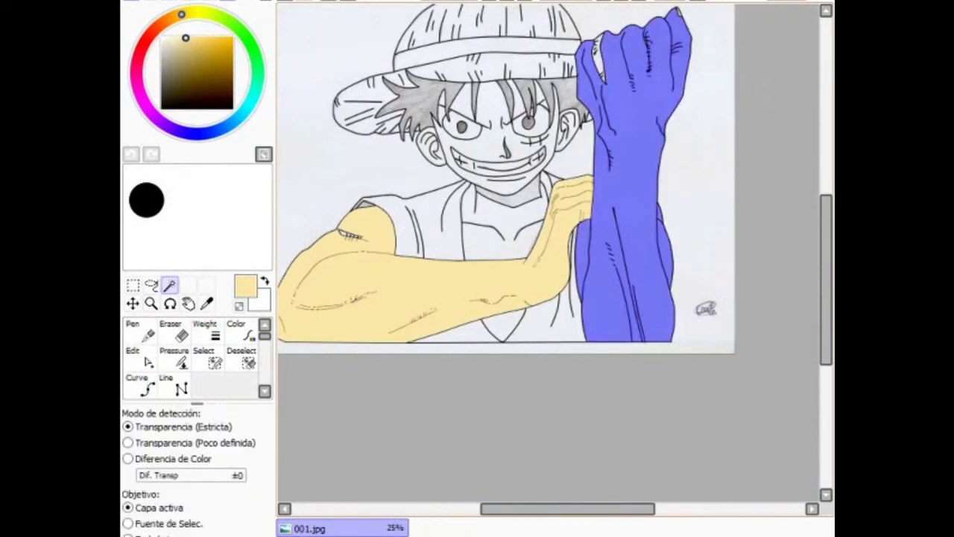
pyautogui.click(182, 14)
pyautogui.click(184, 39)
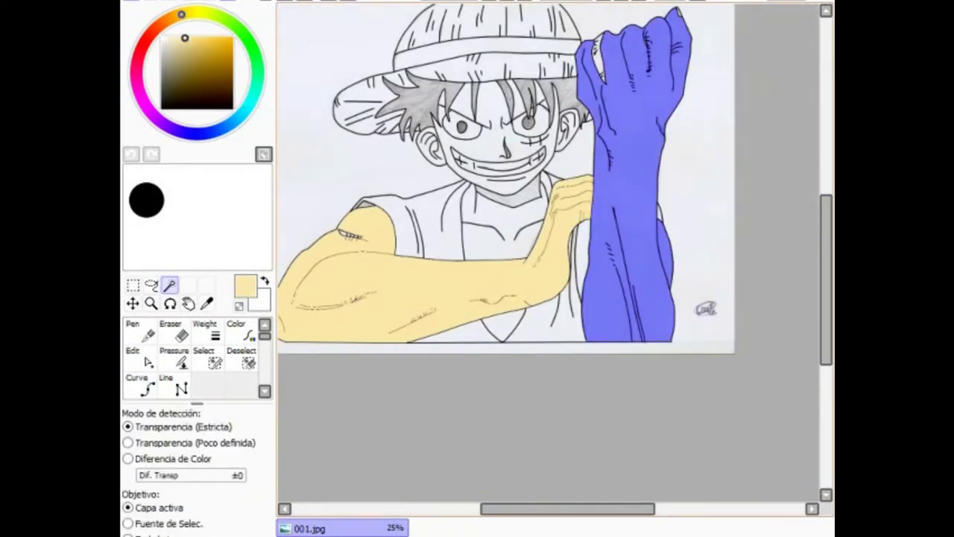
pyautogui.click(187, 48)
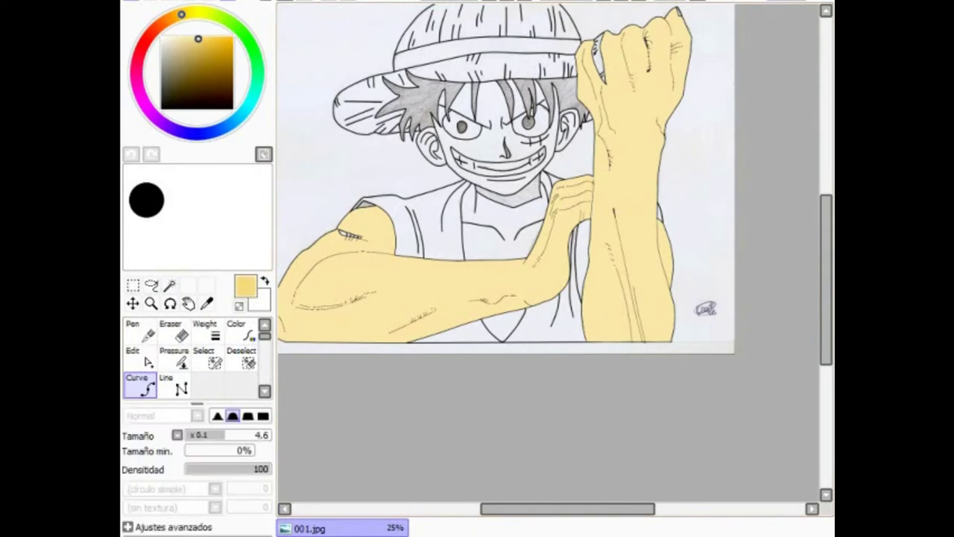